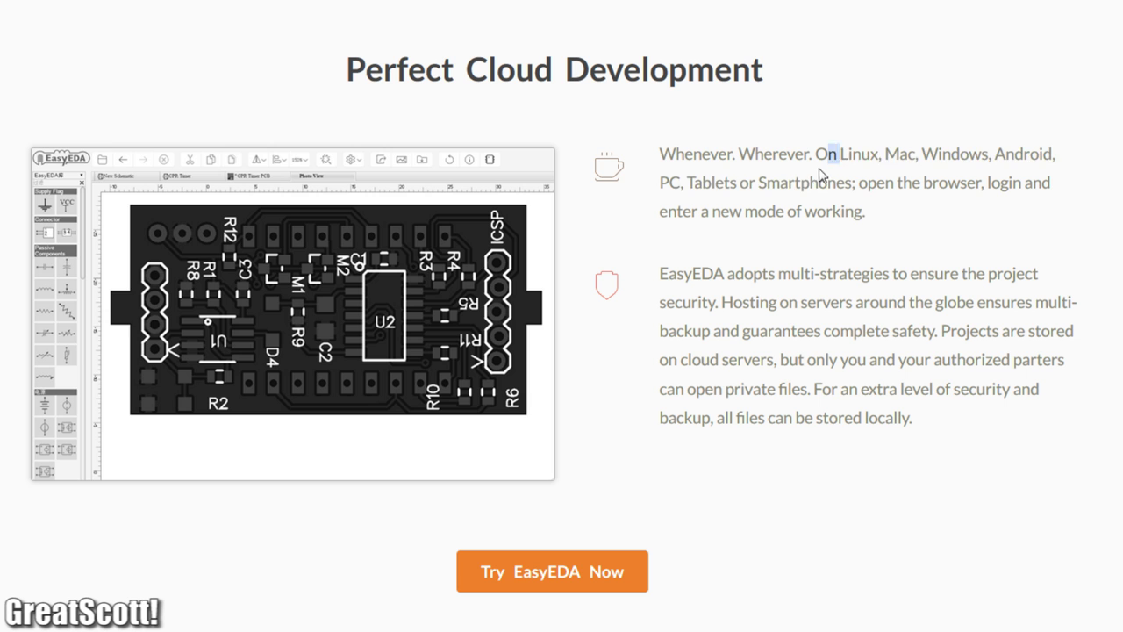
Place resistors R3 and R4, move C1 to the top, and zoom the waveform to 5.96–6.14 s
{"action": "left_click_drag", "start_coordinate": [840, 154], "coordinate": [788, 183]}
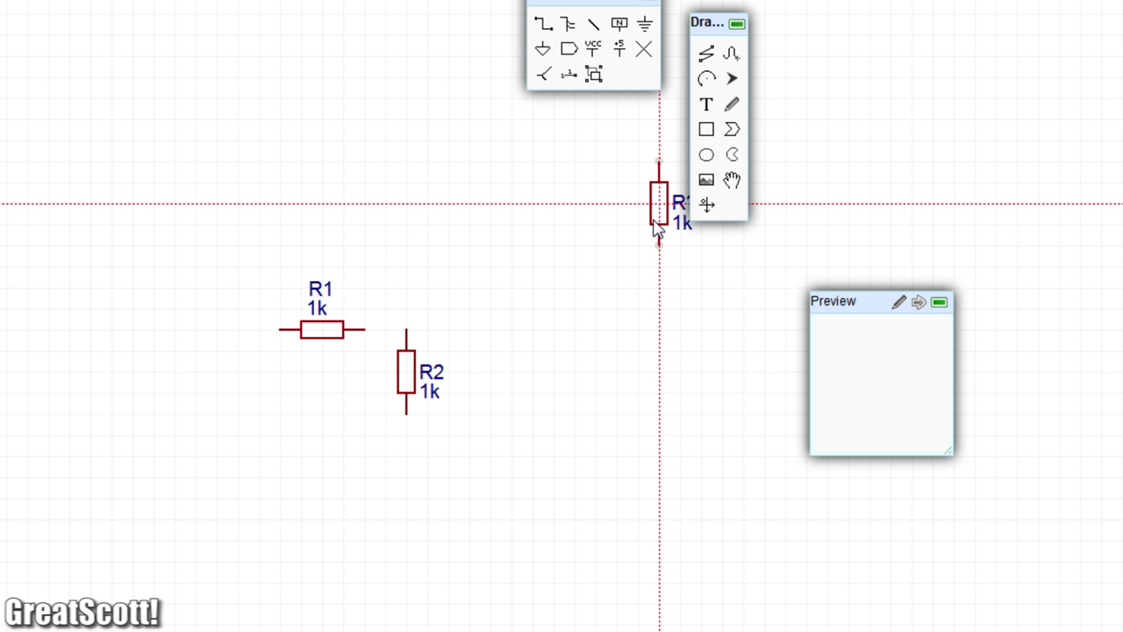
{"action": "left_click", "coordinate": [659, 202]}
{"action": "left_click", "coordinate": [658, 323]}
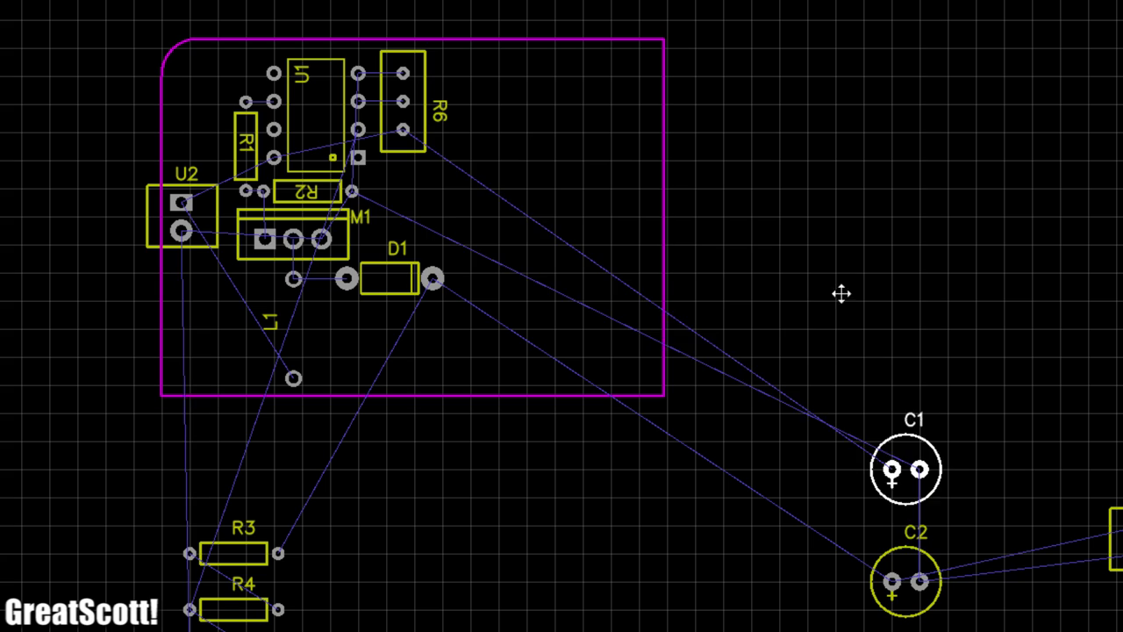
{"action": "left_click_drag", "start_coordinate": [905, 438], "coordinate": [600, 83]}
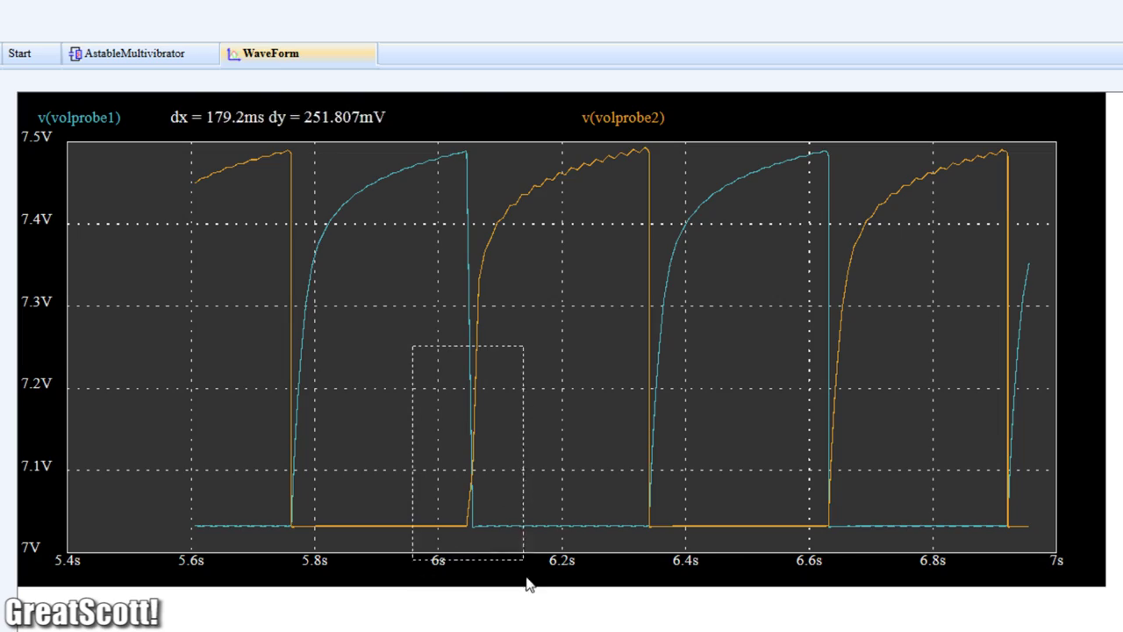
{"action": "left_click_drag", "start_coordinate": [527, 586], "coordinate": [527, 585]}
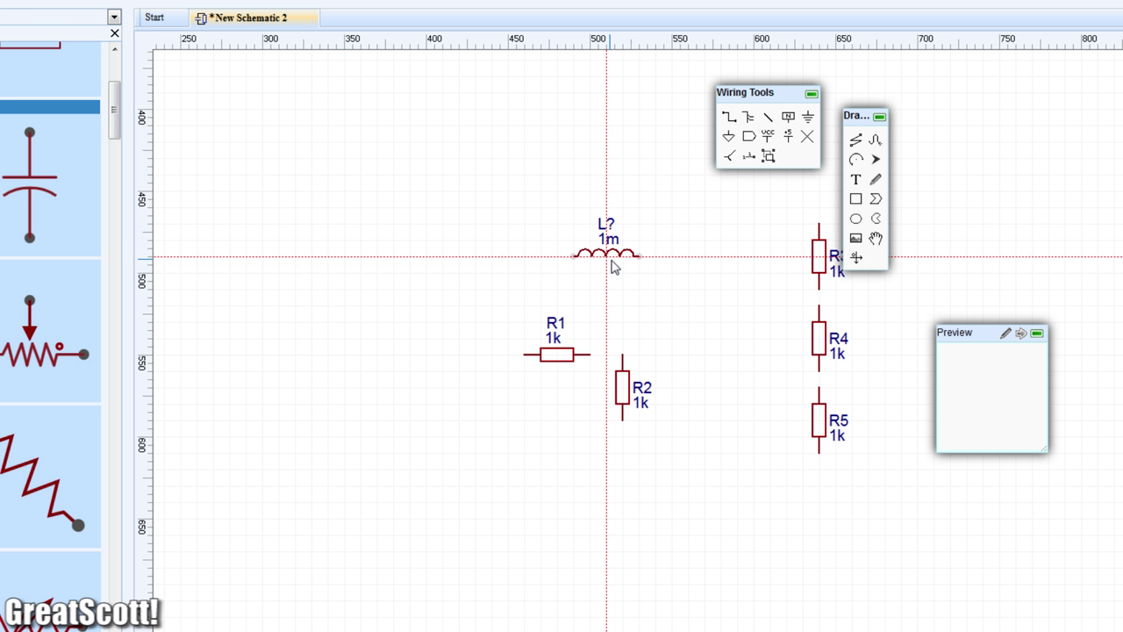
Place inductor L1 and capacitor C1, switching resistors to the European box symbol
{"action": "left_click", "coordinate": [612, 263]}
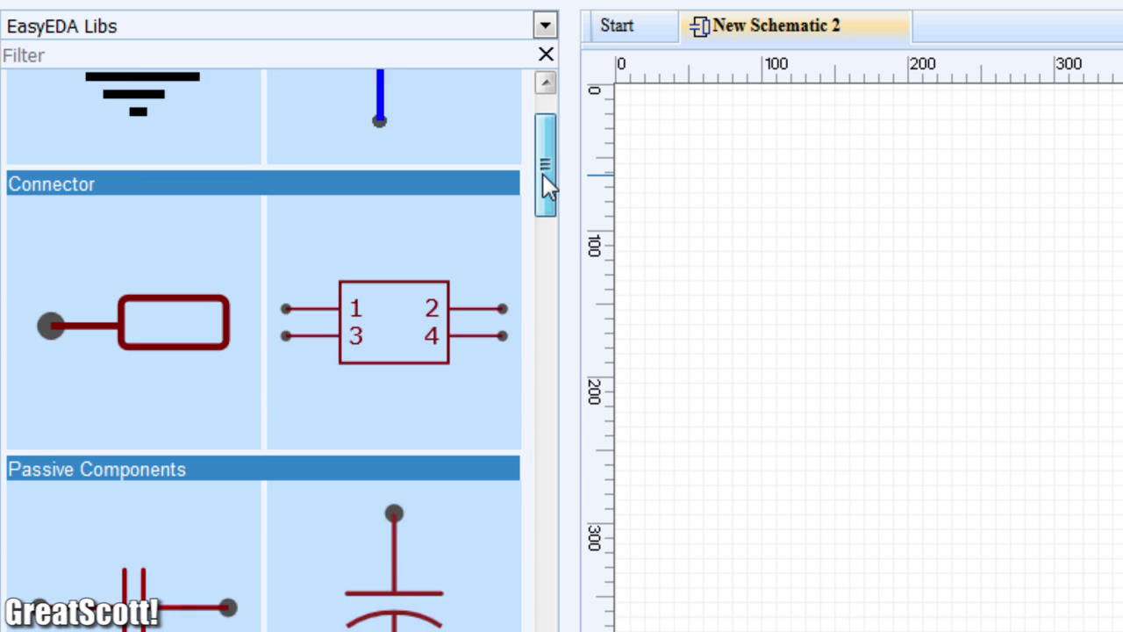
{"action": "left_click_drag", "start_coordinate": [542, 173], "coordinate": [534, 411]}
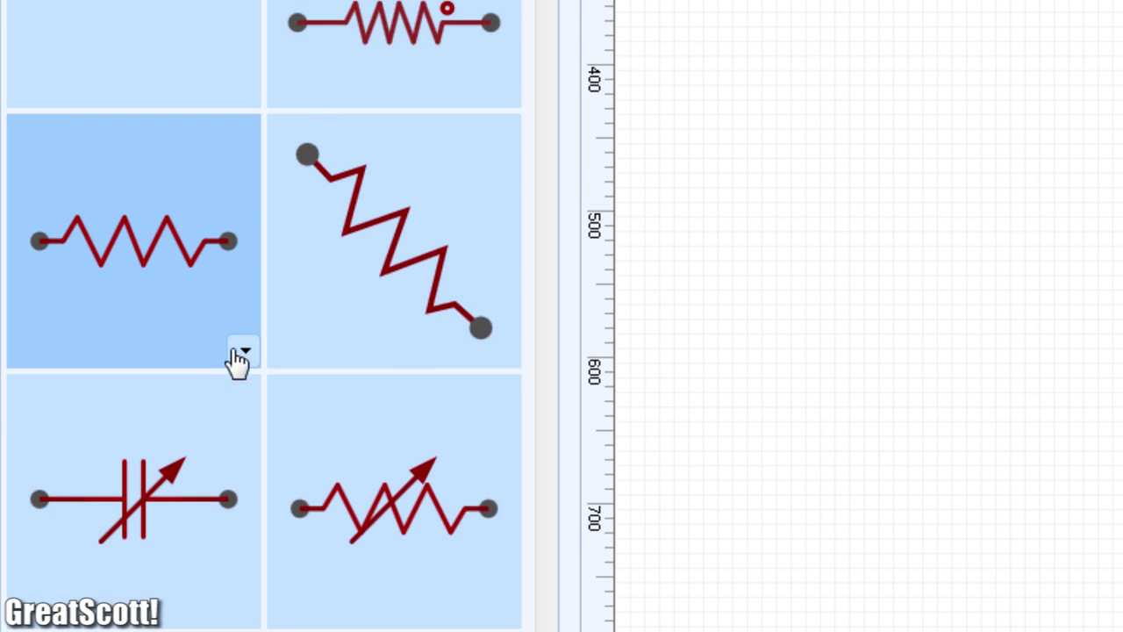
{"action": "left_click", "coordinate": [245, 353]}
{"action": "left_click", "coordinate": [342, 464]}
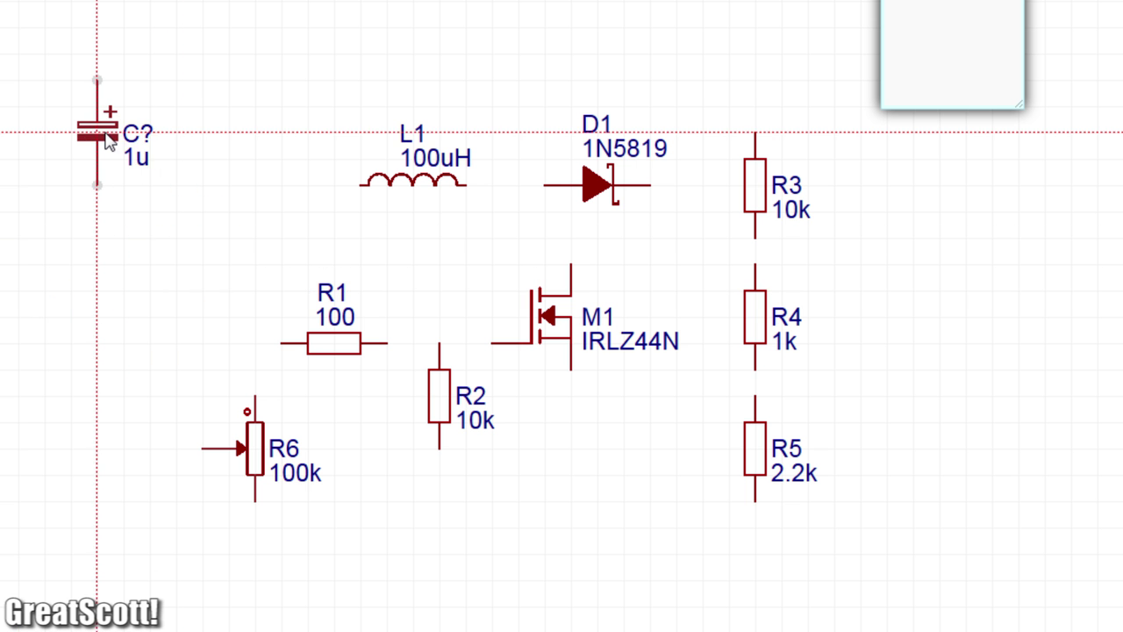
{"action": "left_click", "coordinate": [96, 132]}
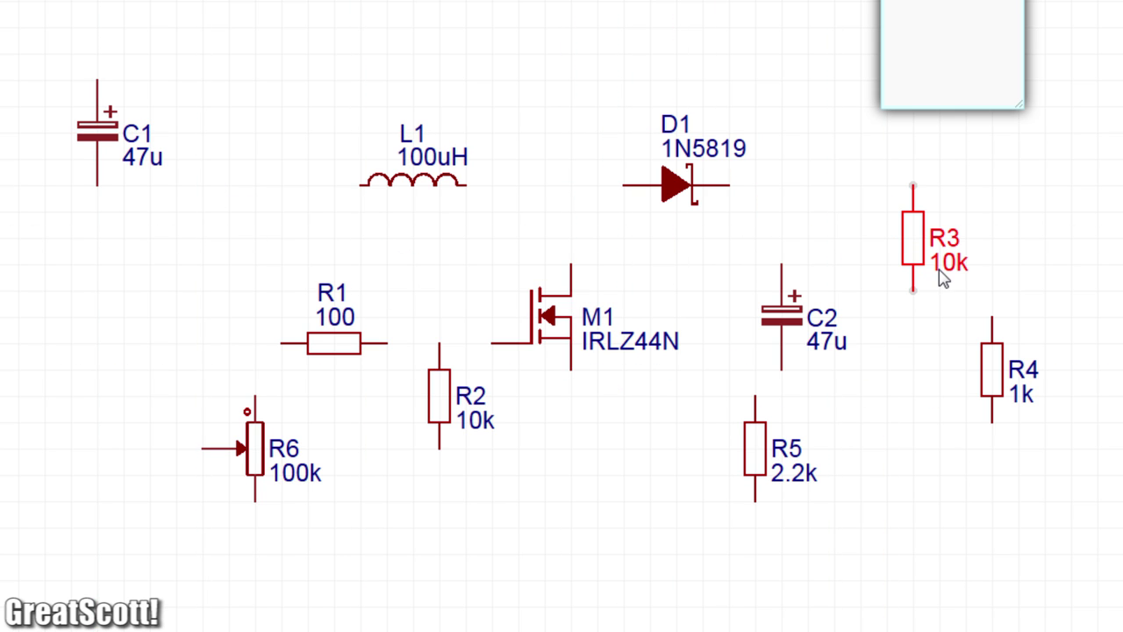
Stack R4 and R5 directly under R3 and shift R2 slightly lower
{"action": "left_click_drag", "start_coordinate": [990, 373], "coordinate": [908, 347]}
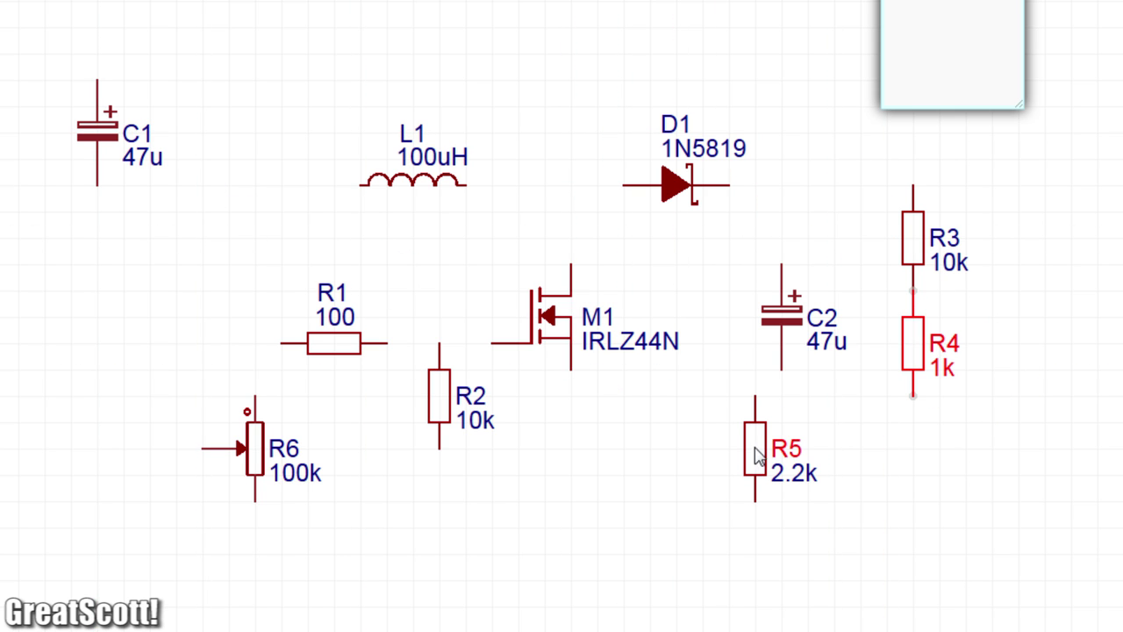
{"action": "left_click_drag", "start_coordinate": [760, 456], "coordinate": [918, 482]}
{"action": "left_click_drag", "start_coordinate": [439, 395], "coordinate": [439, 421]}
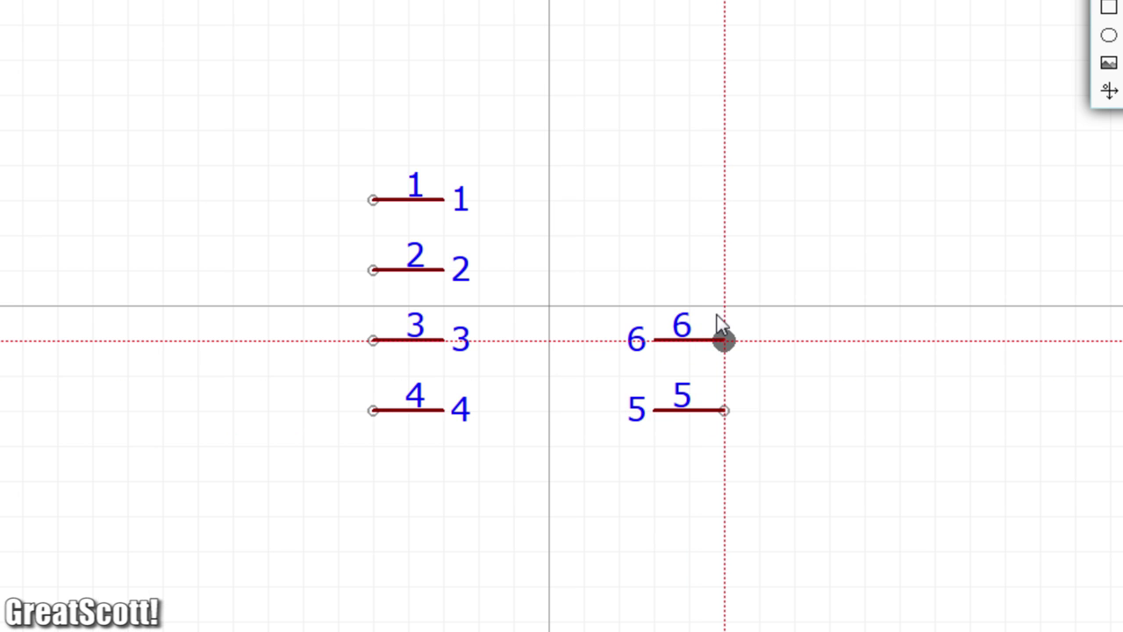
Place pin 6, name a pin PB2, and confirm the ATtiny85 label text
{"action": "left_click", "coordinate": [724, 341]}
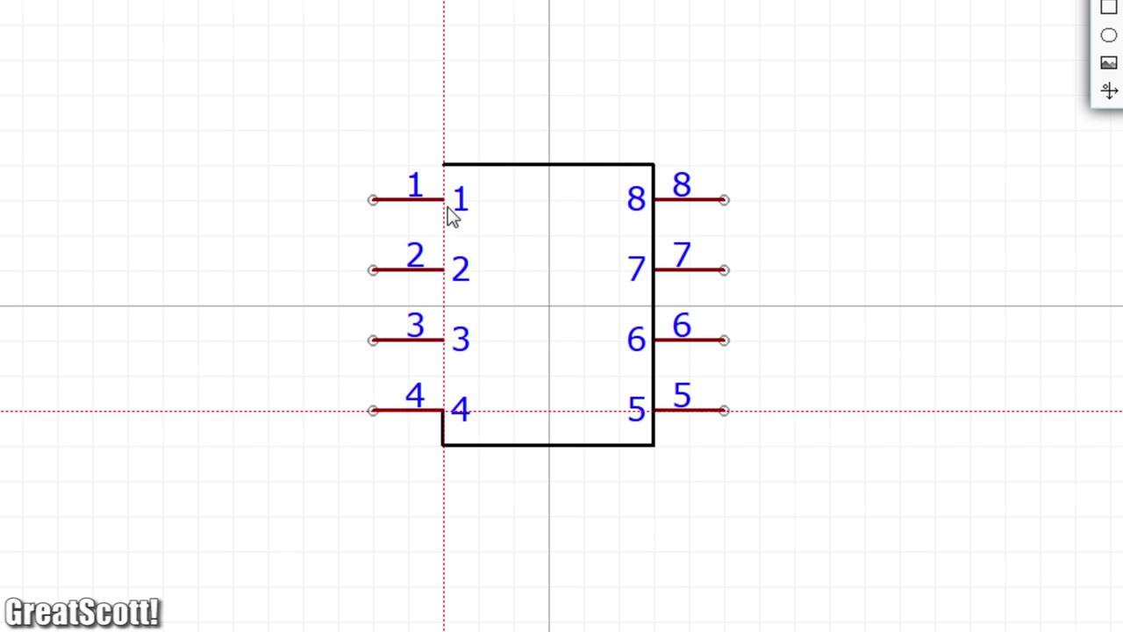
{"action": "type", "text": "PB2"}
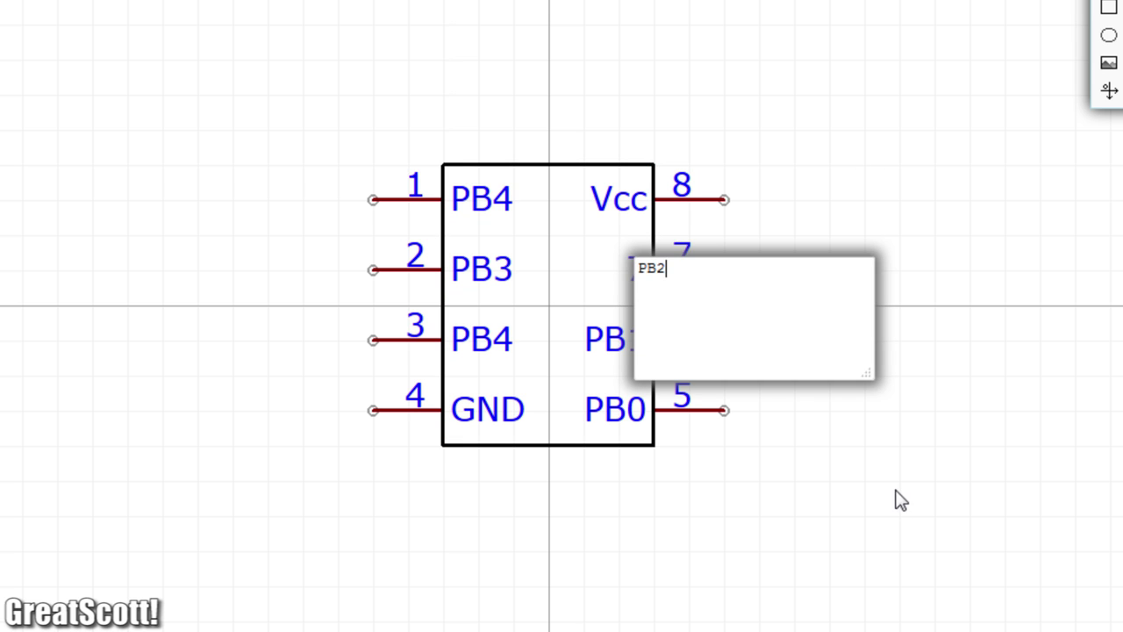
{"action": "key", "text": "Return"}
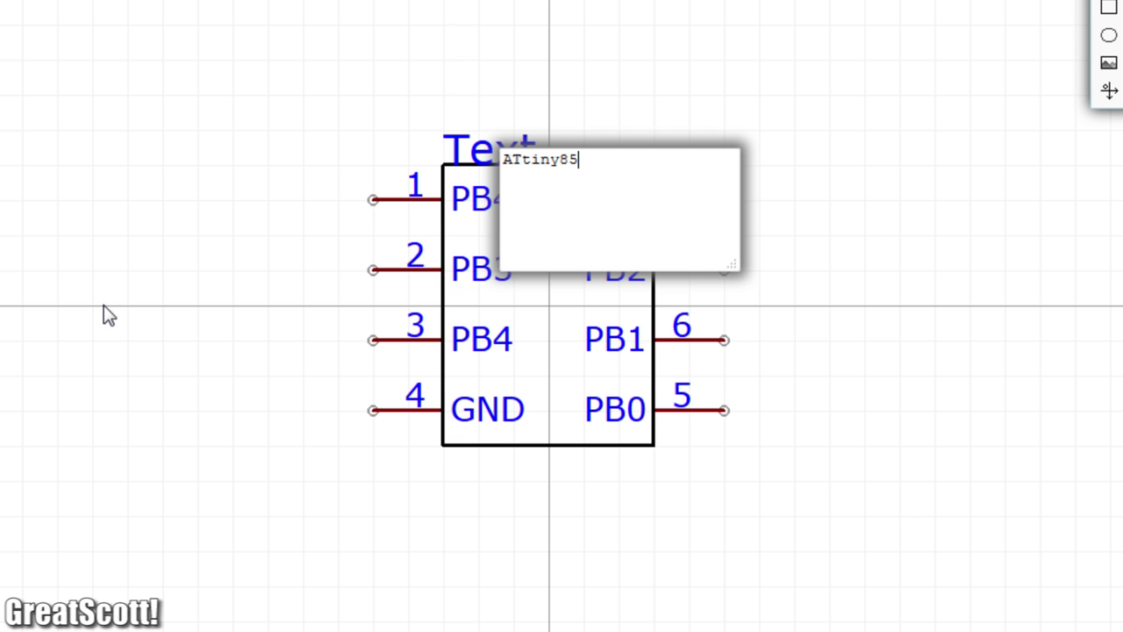
{"action": "left_click", "coordinate": [222, 339]}
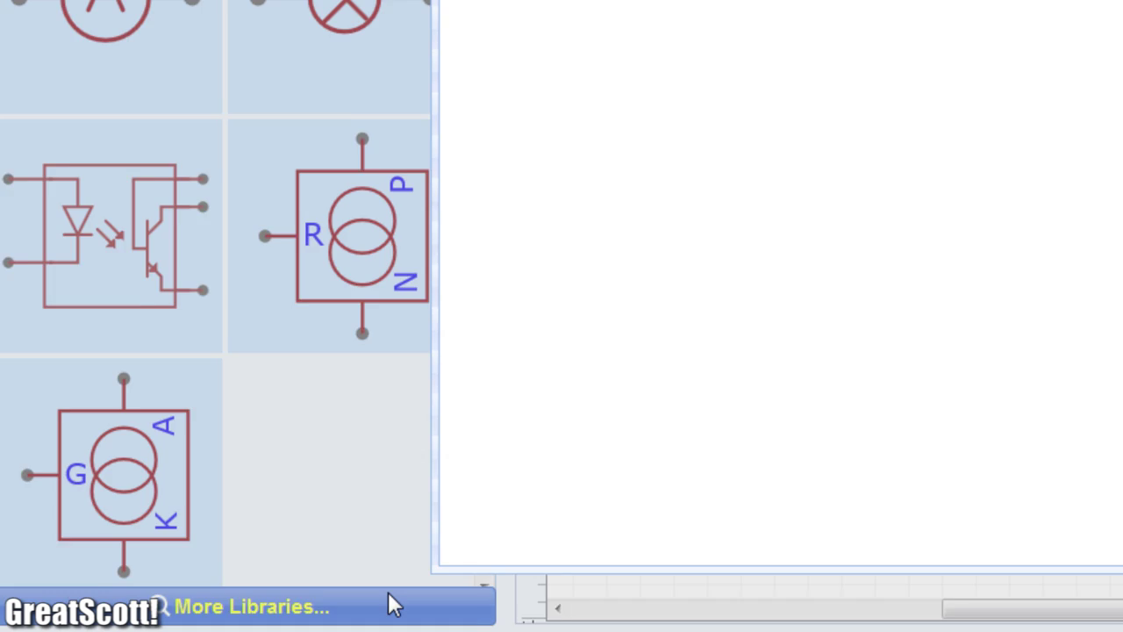
Search the online component library for 'dui' and place the ATTINY45 part on the schematic
{"action": "left_click", "coordinate": [105, 621]}
{"action": "type", "text": "duino"}
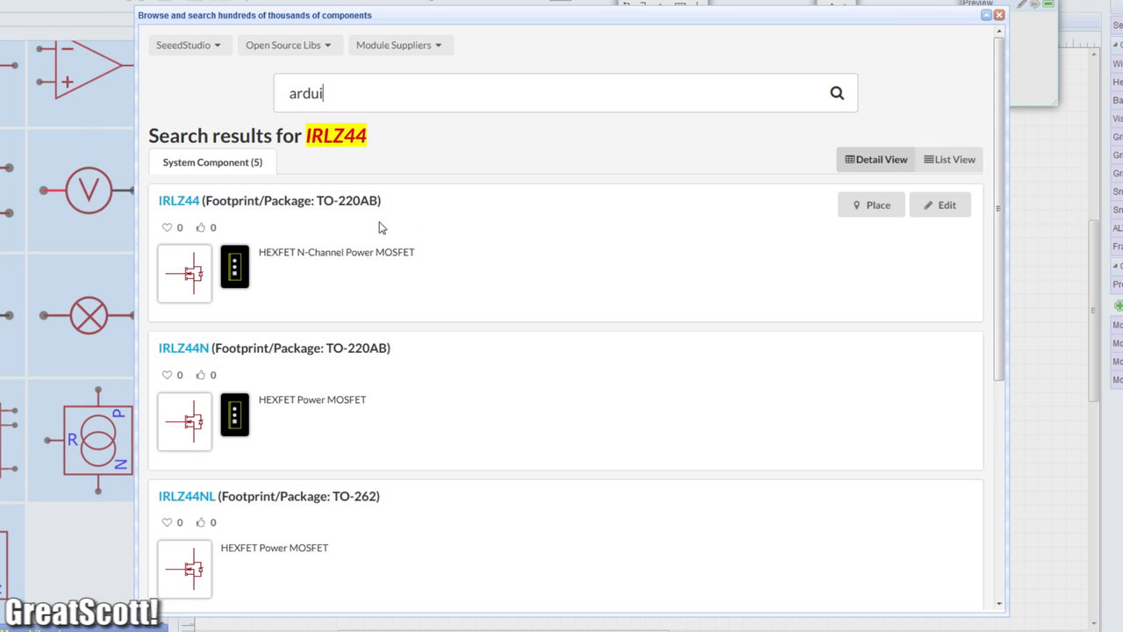
{"action": "key", "text": "Return"}
{"action": "left_click_drag", "start_coordinate": [997, 61], "coordinate": [998, 458]}
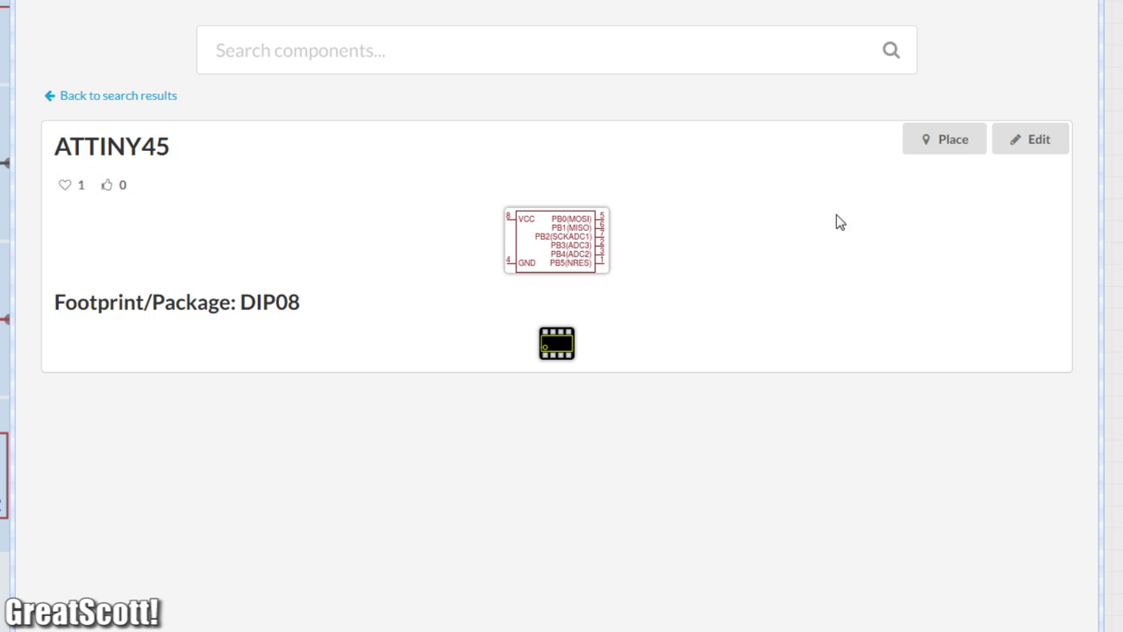
{"action": "left_click", "coordinate": [944, 138]}
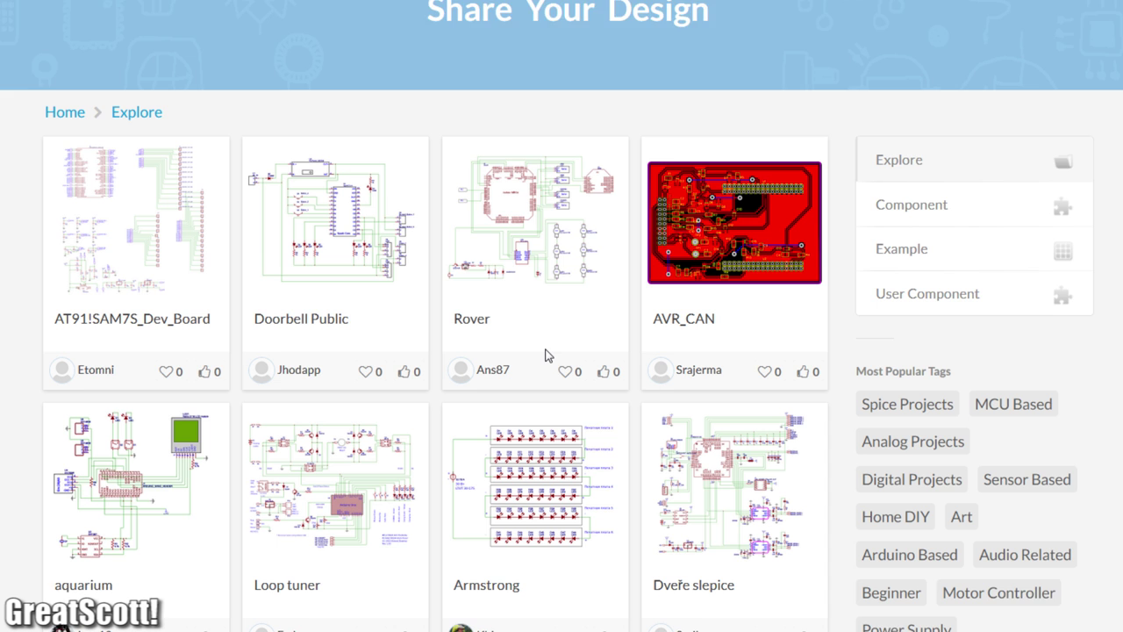
Browse the Explore page and open the CPR Timer project's schematic and PCB layout
{"action": "scroll", "coordinate": [547, 356], "scroll_direction": "down", "scroll_amount": 3}
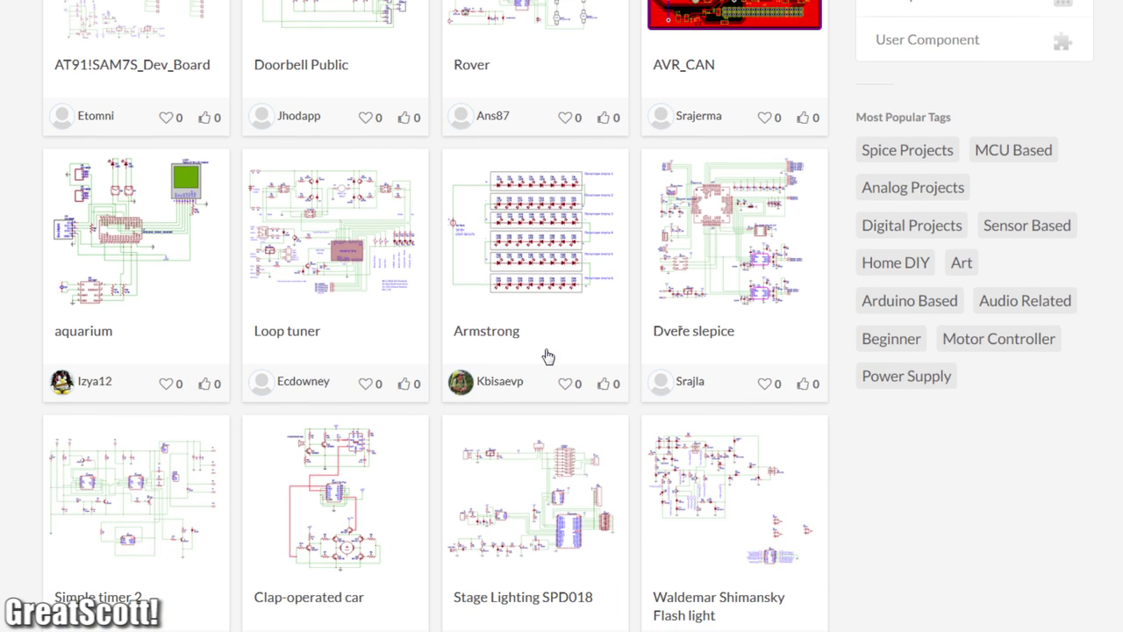
{"action": "scroll", "coordinate": [546, 356], "scroll_direction": "down", "scroll_amount": 3}
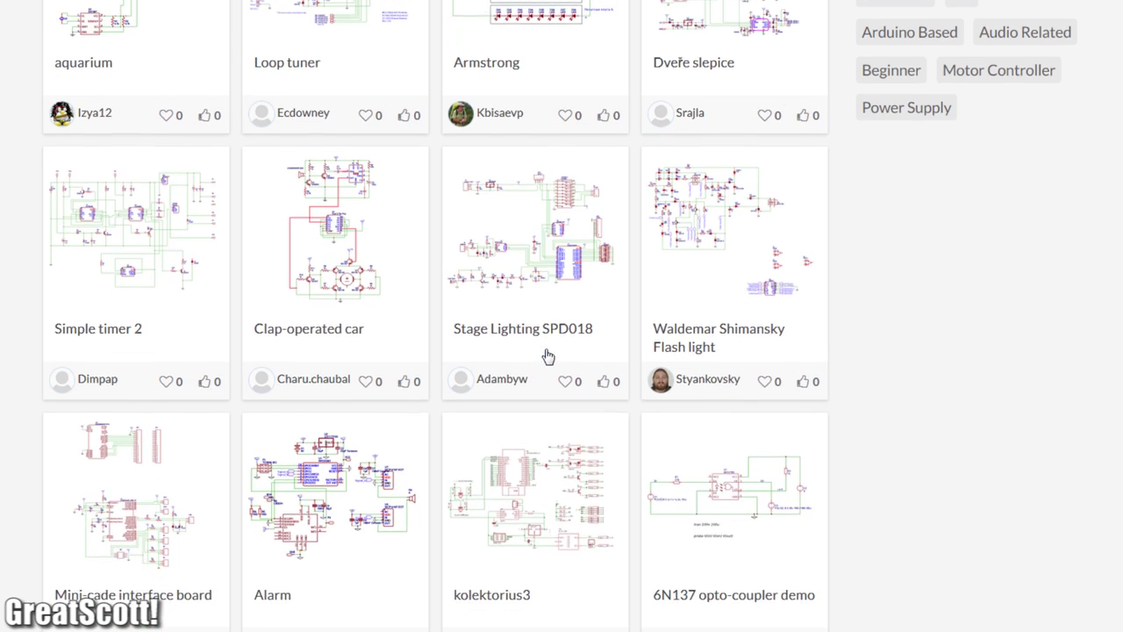
{"action": "scroll", "coordinate": [548, 355], "scroll_direction": "down", "scroll_amount": 3}
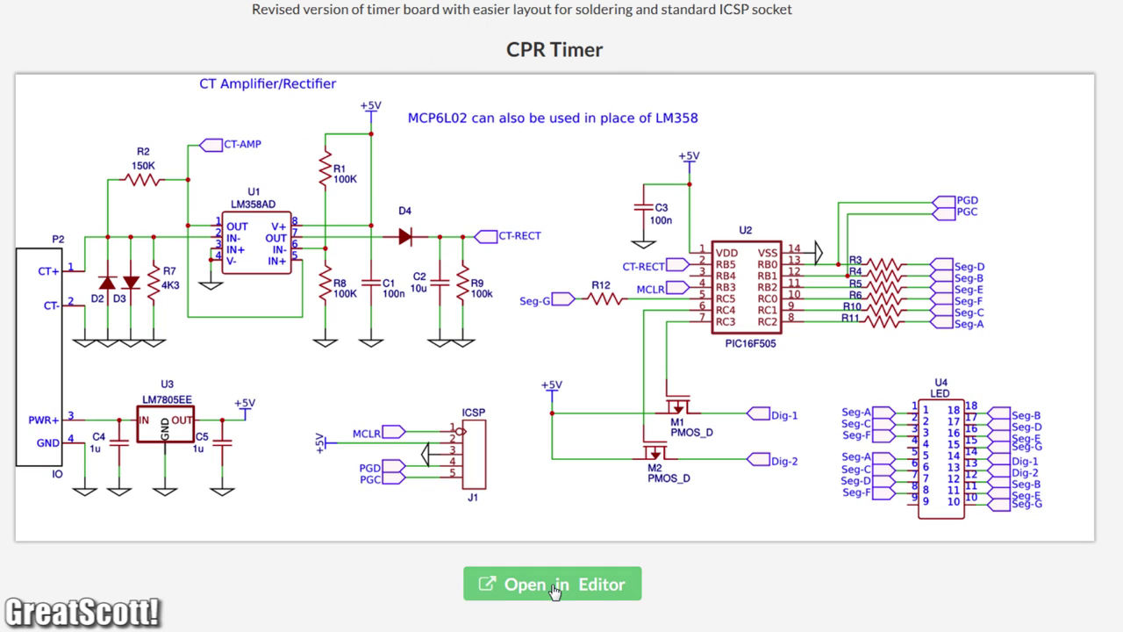
{"action": "left_click", "coordinate": [553, 584]}
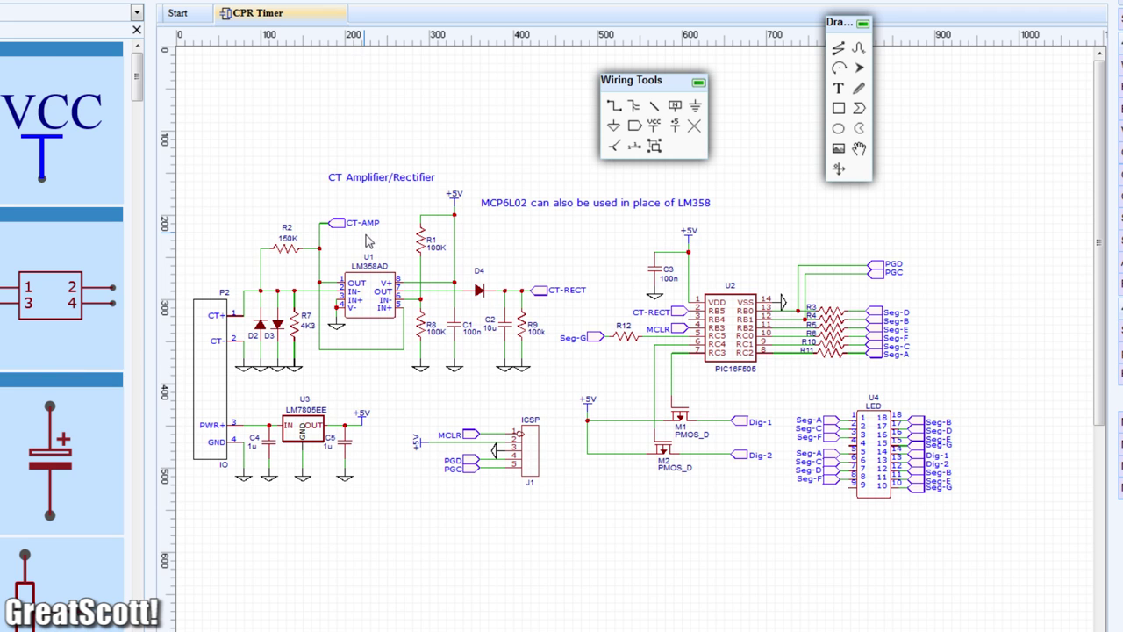
{"action": "left_click", "coordinate": [559, 531]}
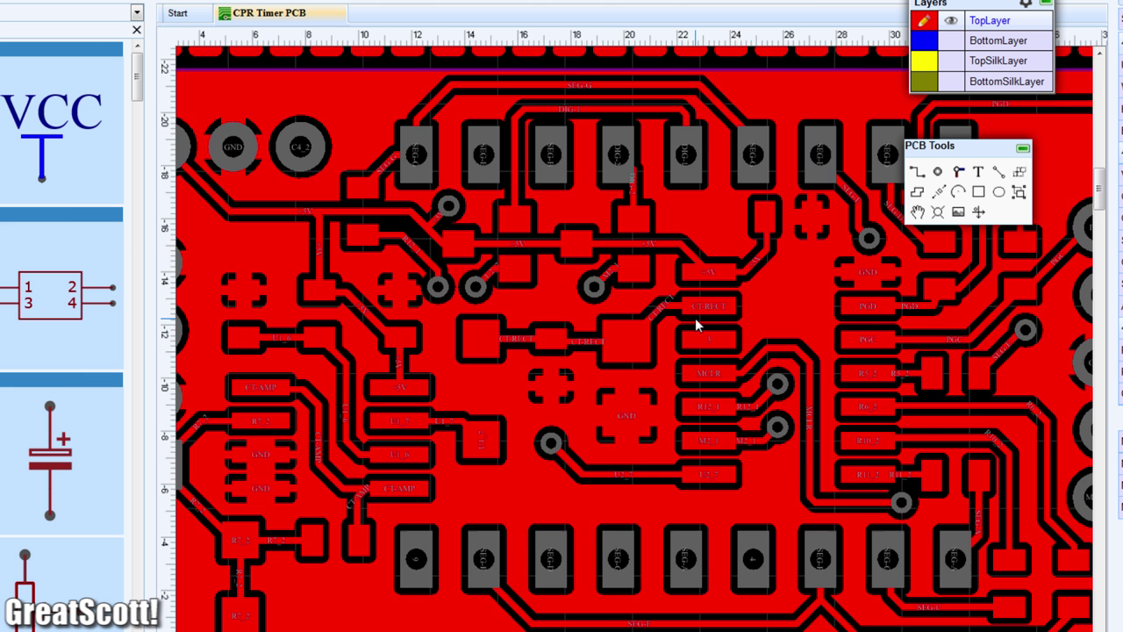
{"action": "scroll", "coordinate": [695, 318], "scroll_direction": "down", "scroll_amount": 5}
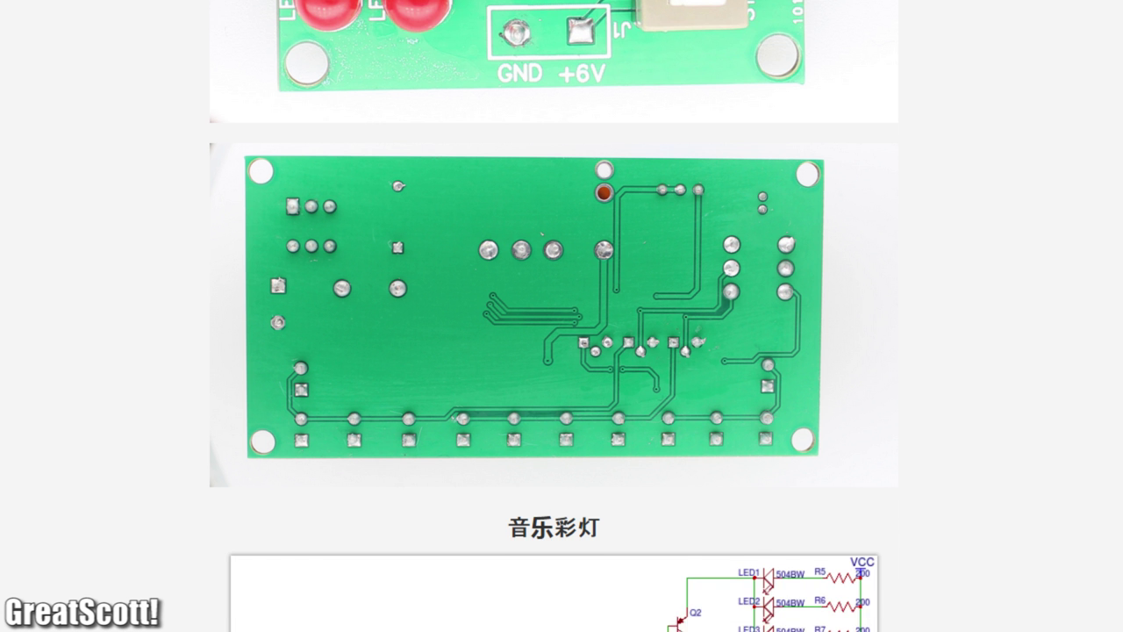
{"action": "scroll", "coordinate": [553, 316], "scroll_direction": "down", "scroll_amount": 5}
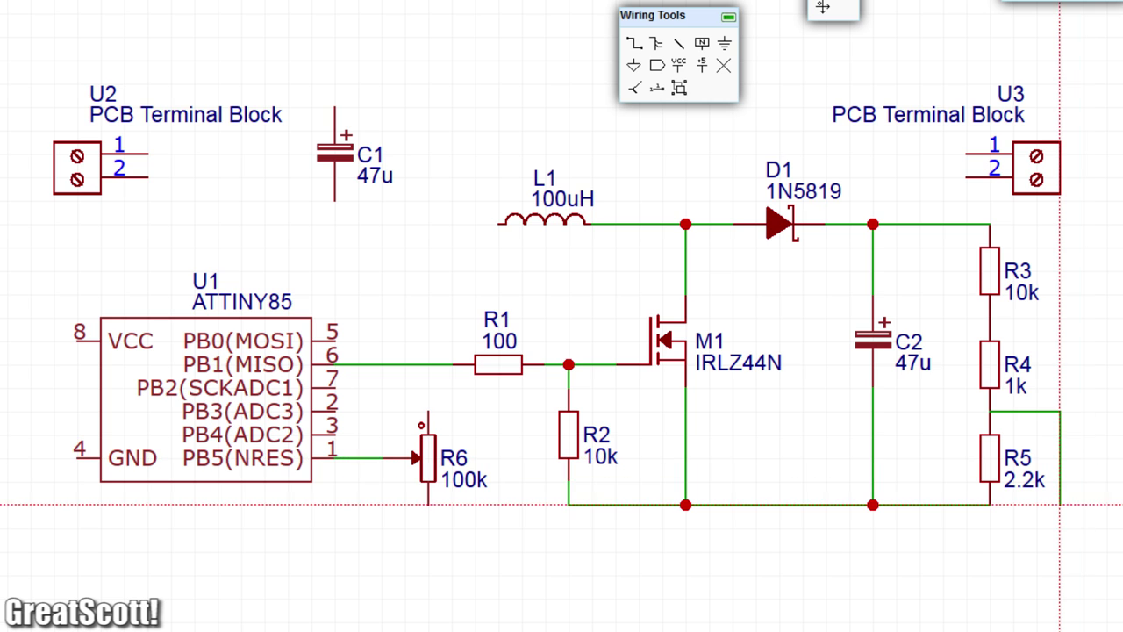
Finish the last wire by anchoring its end at the bottom right of the schematic
{"action": "left_click", "coordinate": [1060, 551]}
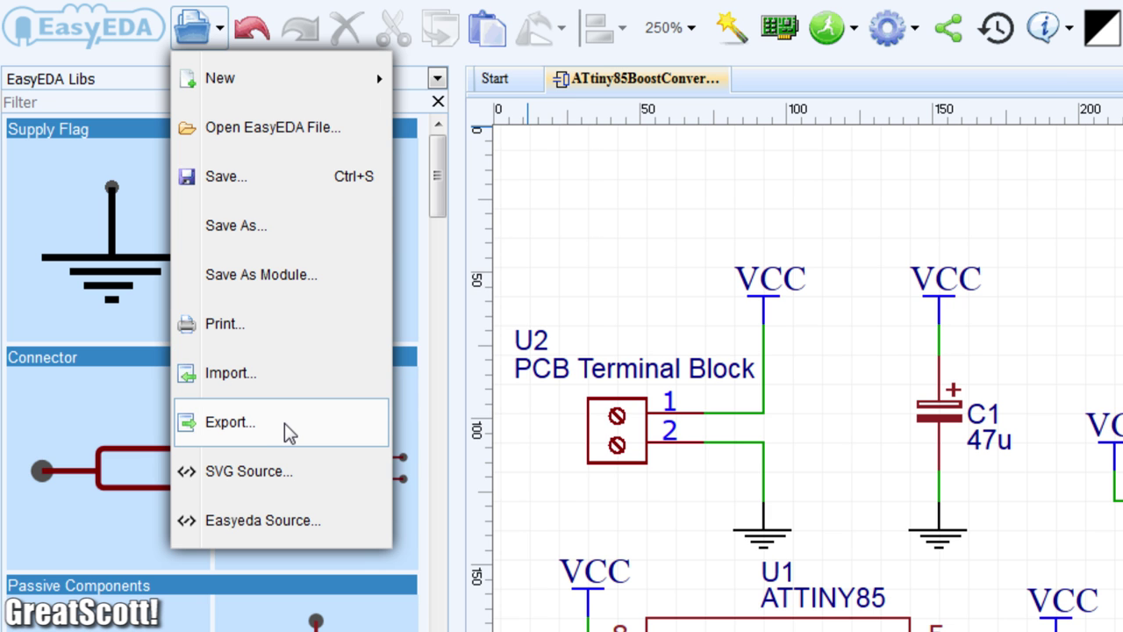
Export the active schematic as an SVG image file
{"action": "left_click", "coordinate": [284, 423]}
{"action": "left_click", "coordinate": [575, 261]}
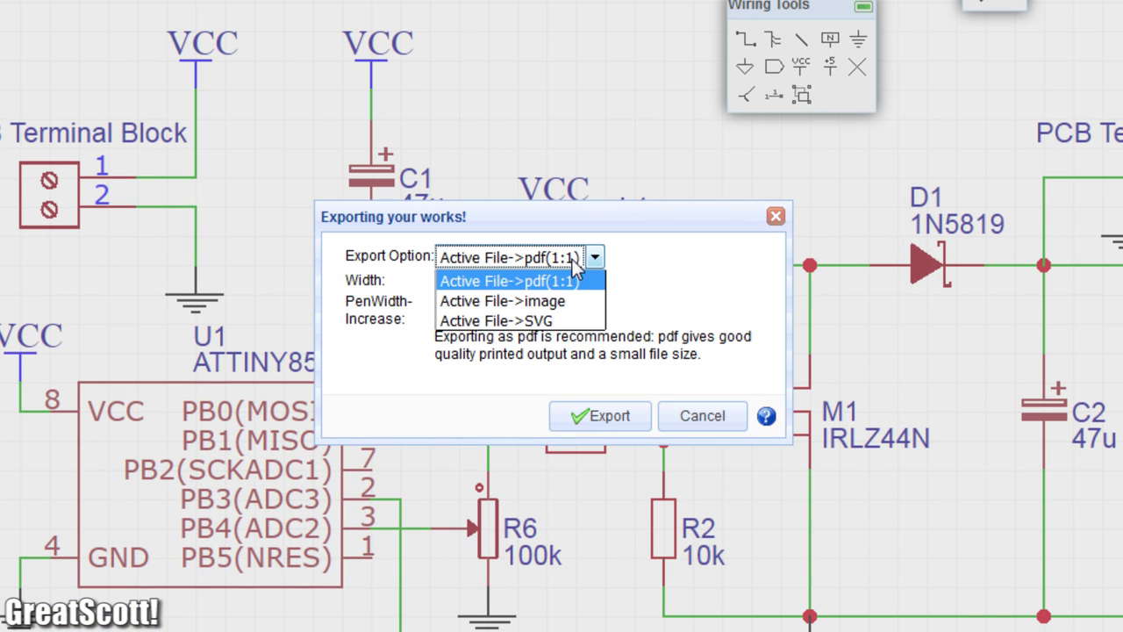
{"action": "left_click", "coordinate": [575, 301]}
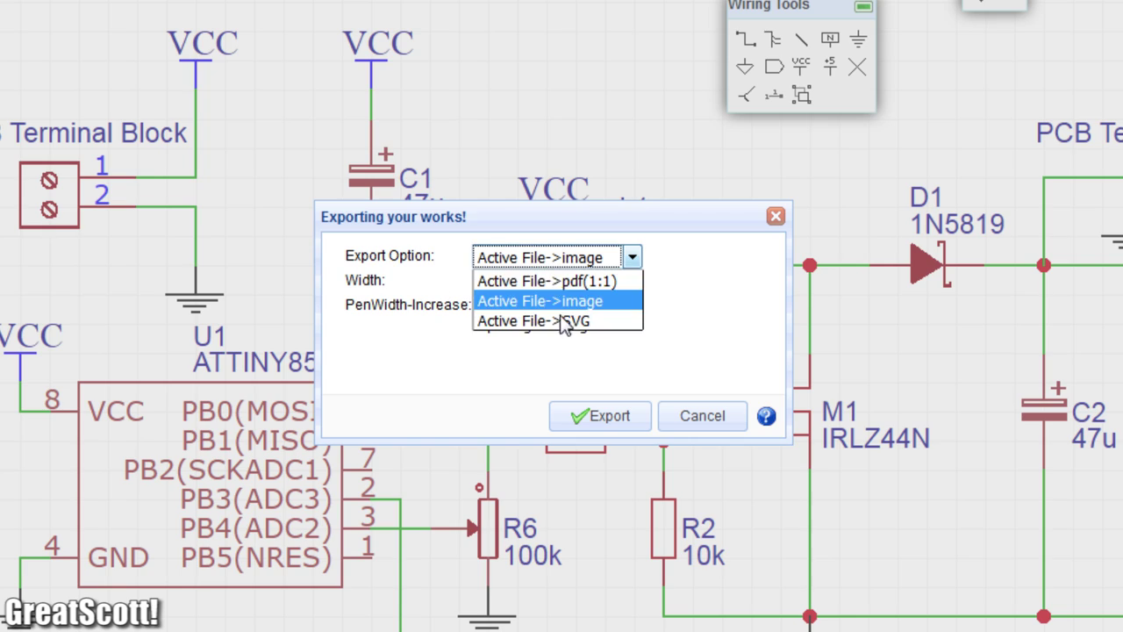
{"action": "left_click", "coordinate": [562, 320]}
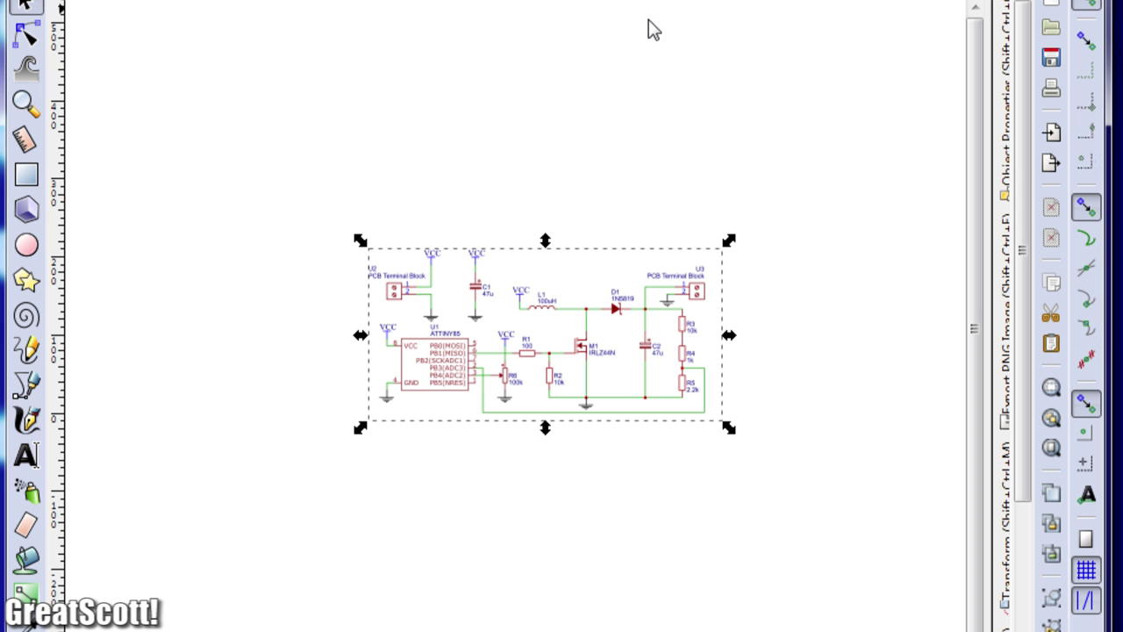
Drag the imported schematic's bottom-left corner outward to enlarge it proportionally
{"action": "left_click_drag", "start_coordinate": [362, 442], "coordinate": [151, 568]}
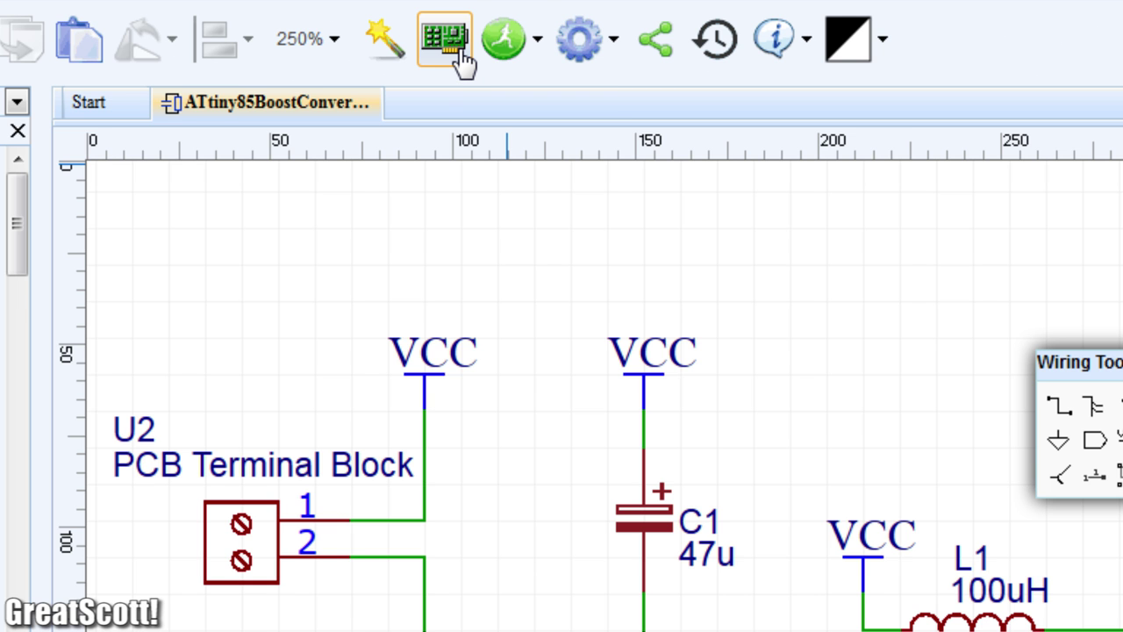
Start the PCB conversion and preview through-hole footprints such as CM22K-30K and CM5100-13K
{"action": "left_click", "coordinate": [460, 54]}
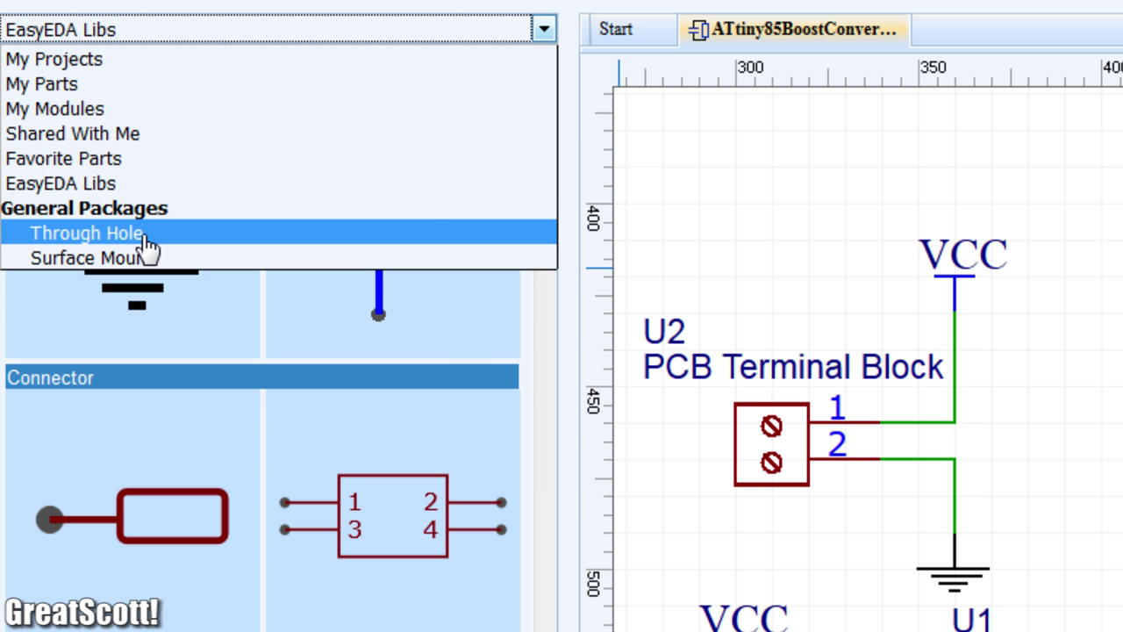
{"action": "left_click", "coordinate": [141, 234]}
{"action": "scroll", "coordinate": [251, 556], "scroll_direction": "down", "scroll_amount": 3}
{"action": "left_click", "coordinate": [251, 556]}
{"action": "scroll", "coordinate": [251, 556], "scroll_direction": "down", "scroll_amount": 2}
{"action": "left_click", "coordinate": [251, 546]}
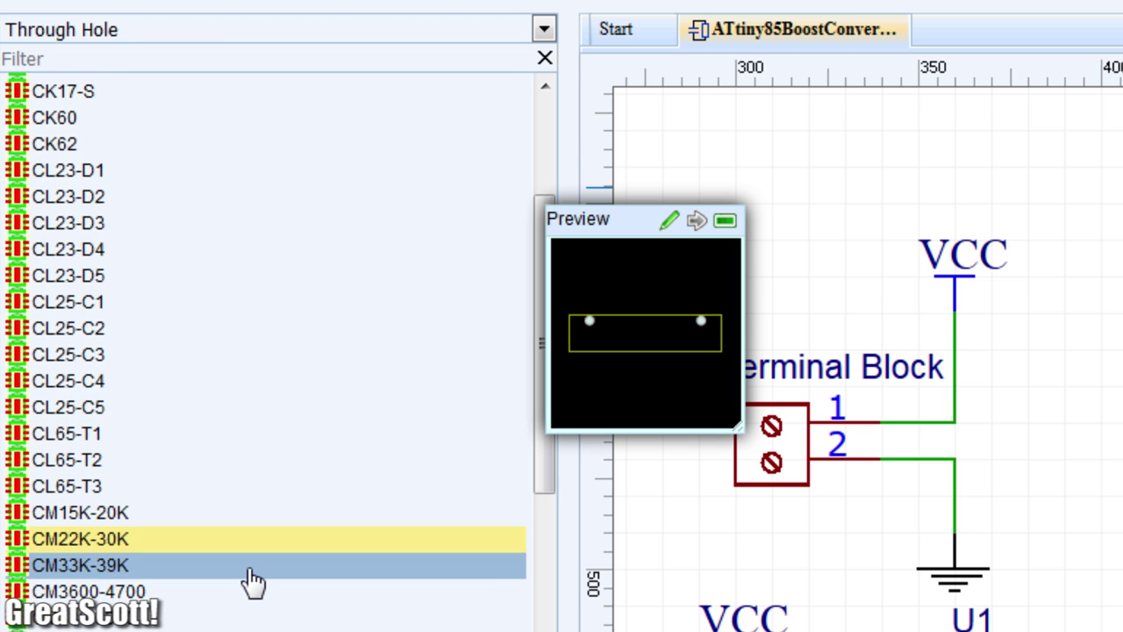
{"action": "scroll", "coordinate": [252, 579], "scroll_direction": "down", "scroll_amount": 3}
{"action": "left_click", "coordinate": [251, 582]}
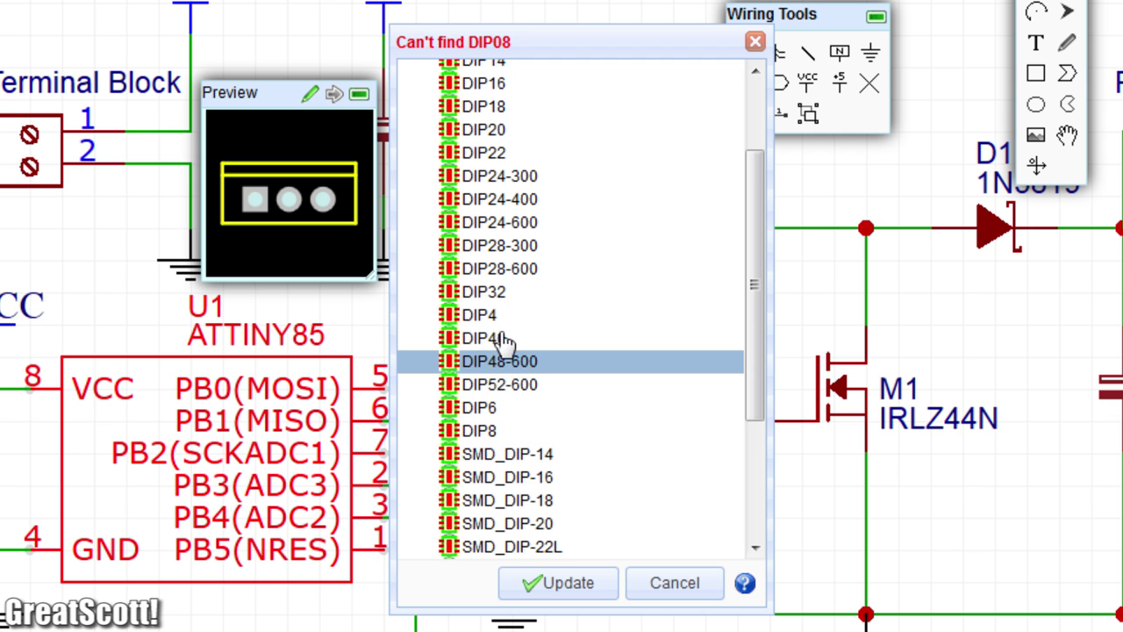
Replace the missing DIP08 with DIP8, choose TO-220, and preview RAD-248
{"action": "left_click", "coordinate": [502, 339]}
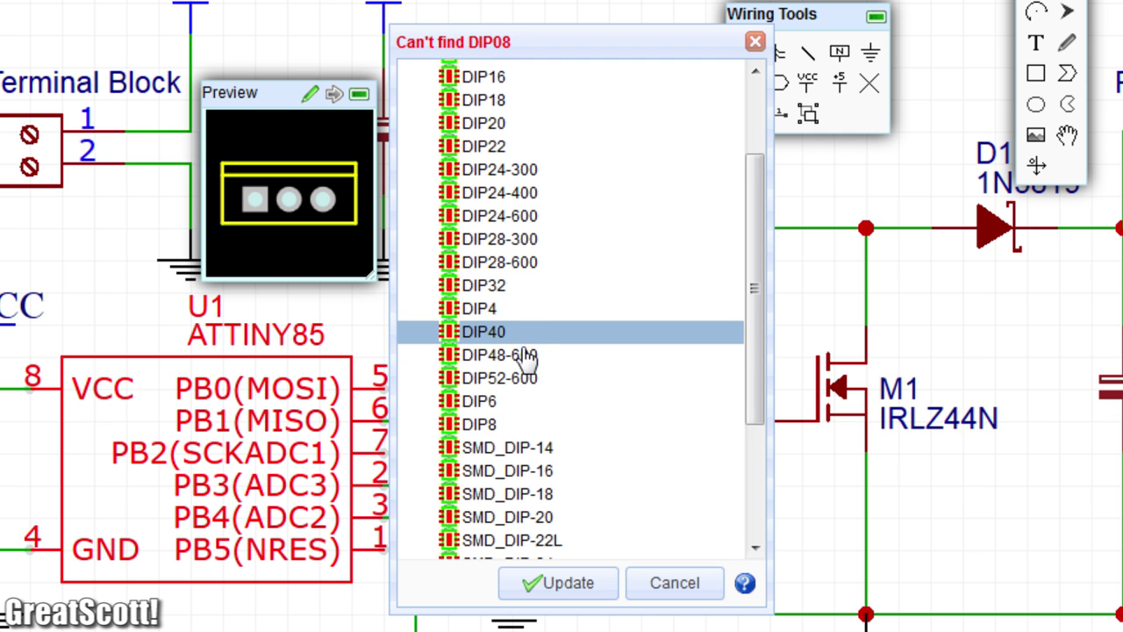
{"action": "scroll", "coordinate": [525, 359], "scroll_direction": "down", "scroll_amount": 2}
{"action": "left_click", "coordinate": [497, 379]}
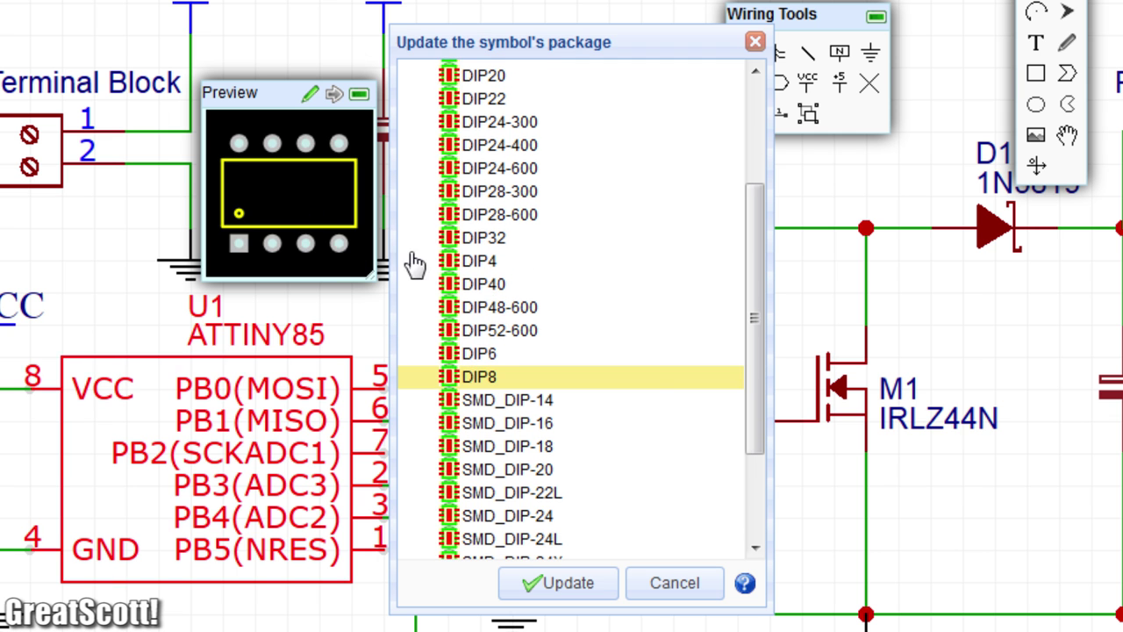
{"action": "scroll", "coordinate": [414, 263], "scroll_direction": "down", "scroll_amount": 2}
{"action": "left_click", "coordinate": [494, 484]}
{"action": "scroll", "coordinate": [494, 483], "scroll_direction": "down", "scroll_amount": 10}
{"action": "left_click", "coordinate": [493, 261]}
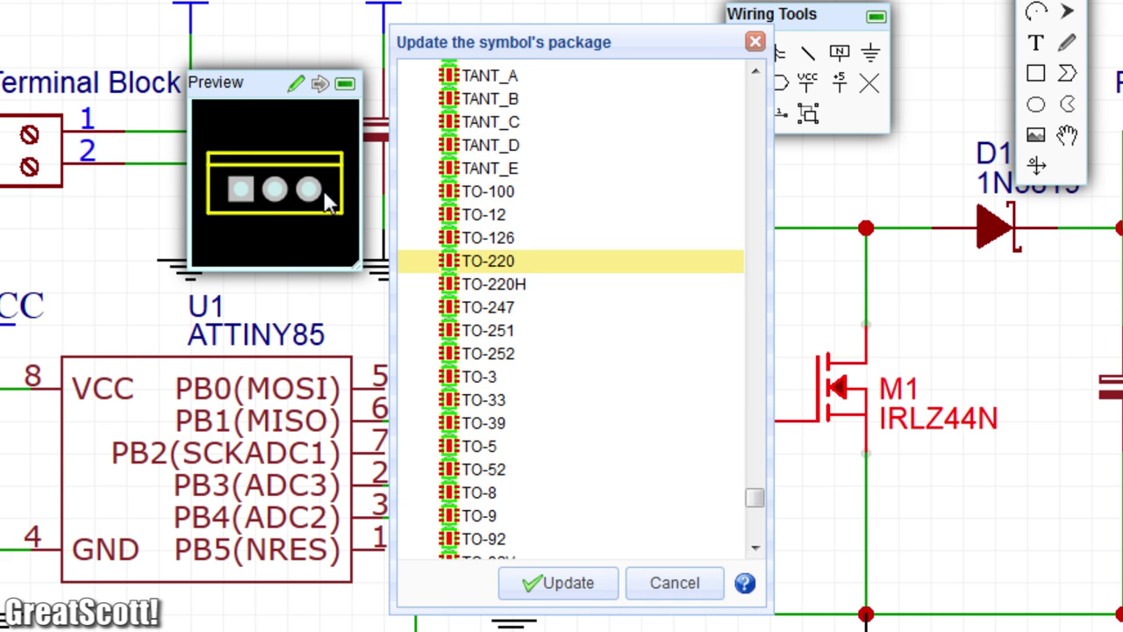
{"action": "scroll", "coordinate": [511, 339], "scroll_direction": "up", "scroll_amount": 10}
{"action": "left_click", "coordinate": [512, 329]}
Preview RAD-197, then open the first DIP resistor from the resistor list in its own tab
{"action": "left_click", "coordinate": [520, 309]}
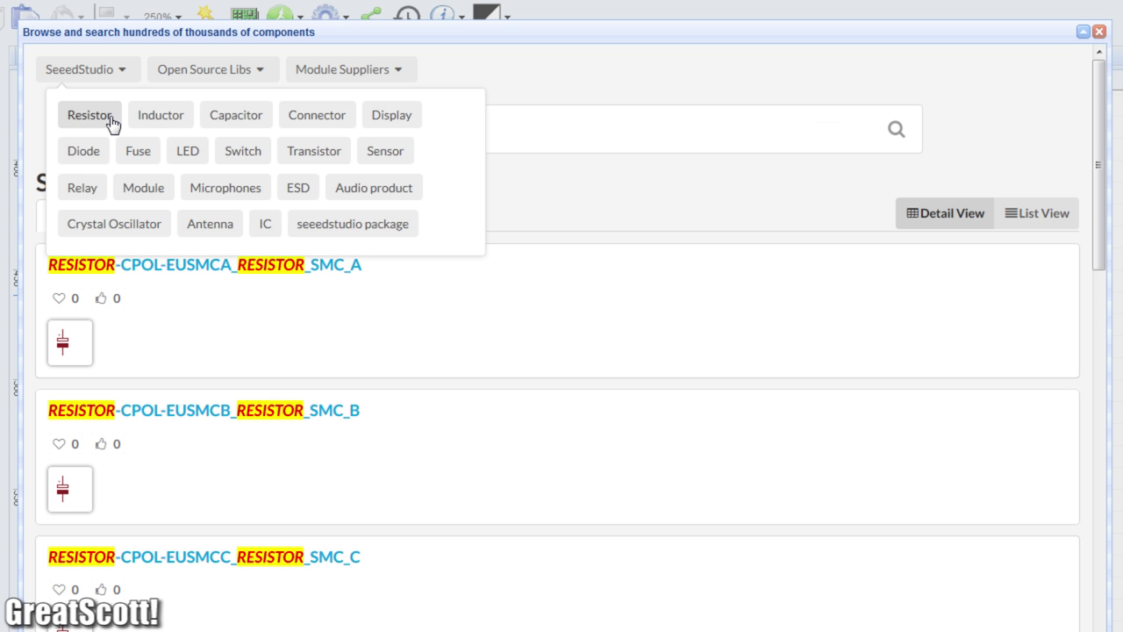
{"action": "left_click", "coordinate": [109, 118]}
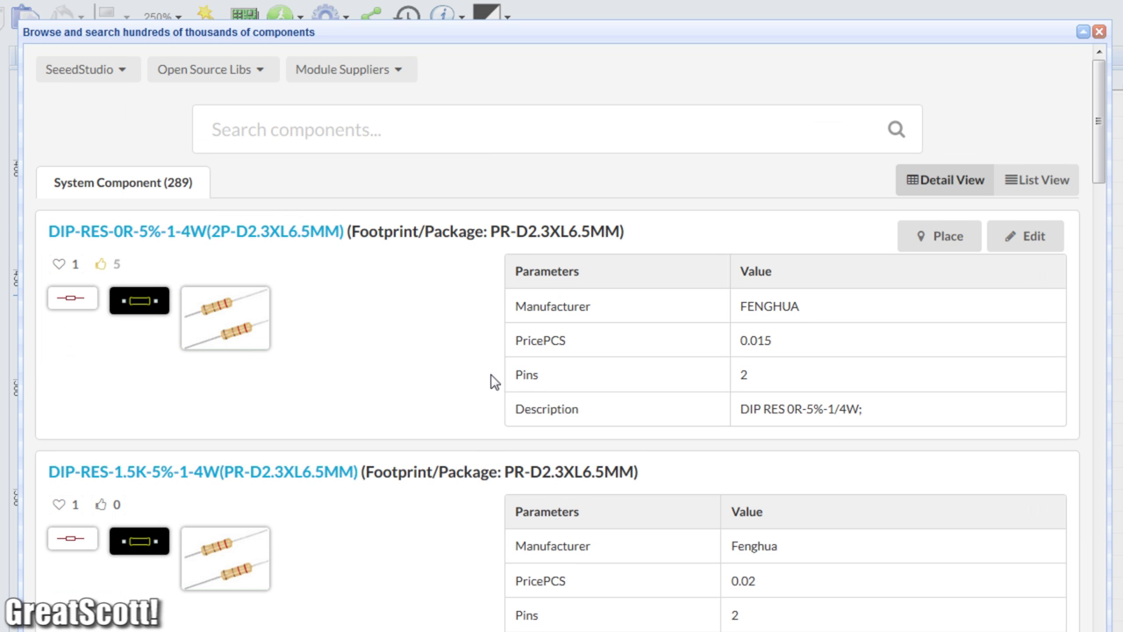
{"action": "scroll", "coordinate": [465, 342], "scroll_direction": "down", "scroll_amount": 3}
{"action": "left_click", "coordinate": [286, 137]}
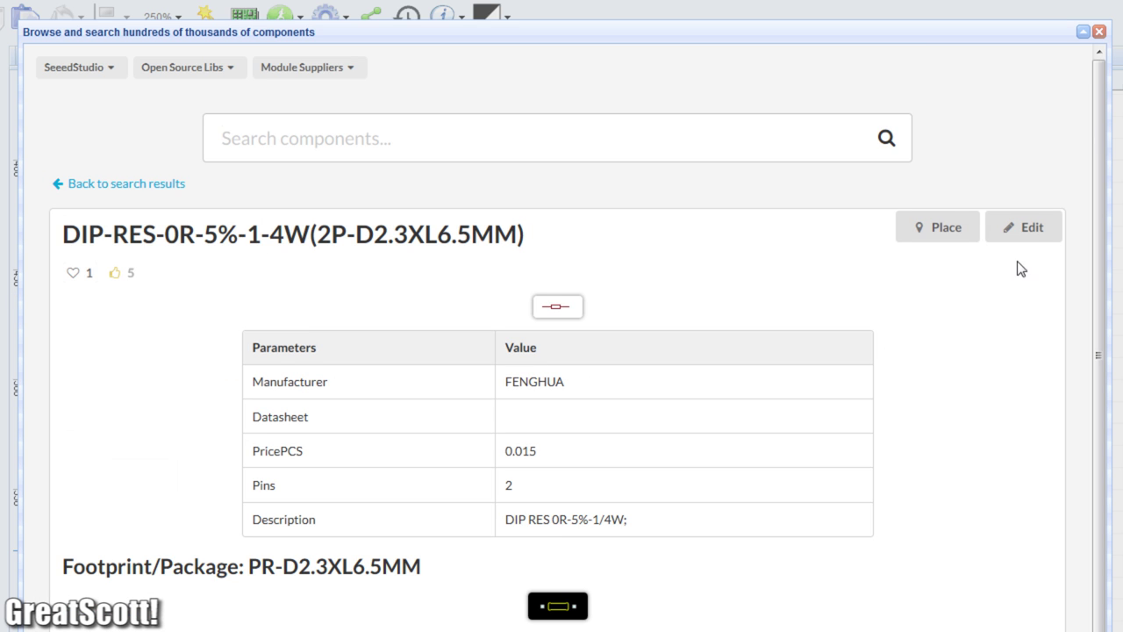
{"action": "left_click", "coordinate": [1027, 227]}
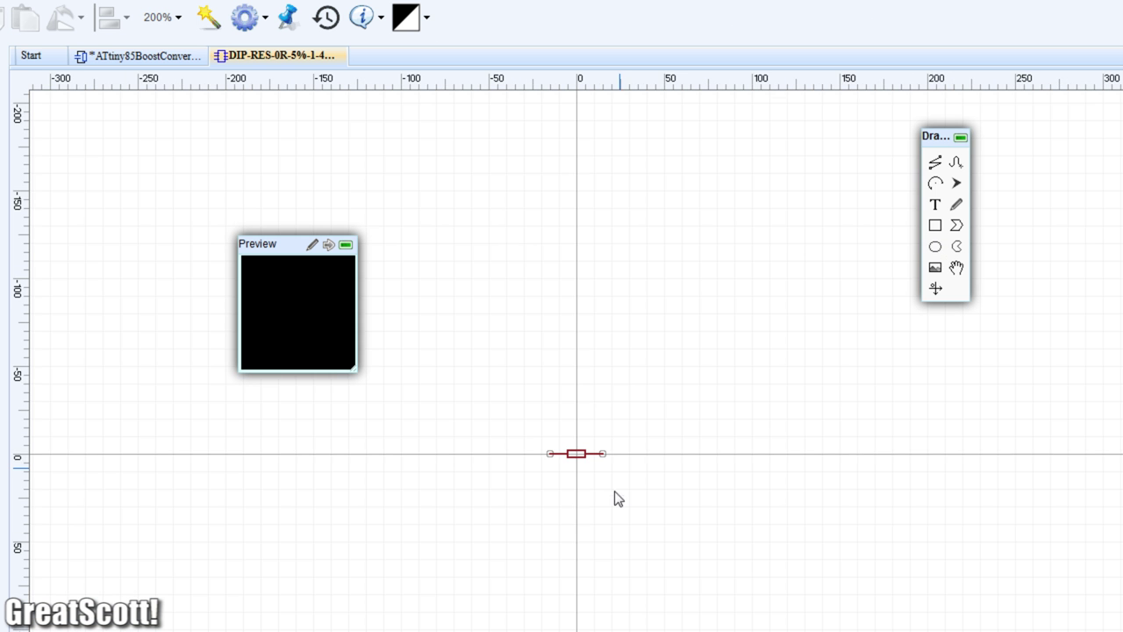
Open the 2pole screw terminal block footprint for editing and save it as a PCB library
{"action": "scroll", "coordinate": [604, 474], "scroll_direction": "up", "scroll_amount": 4}
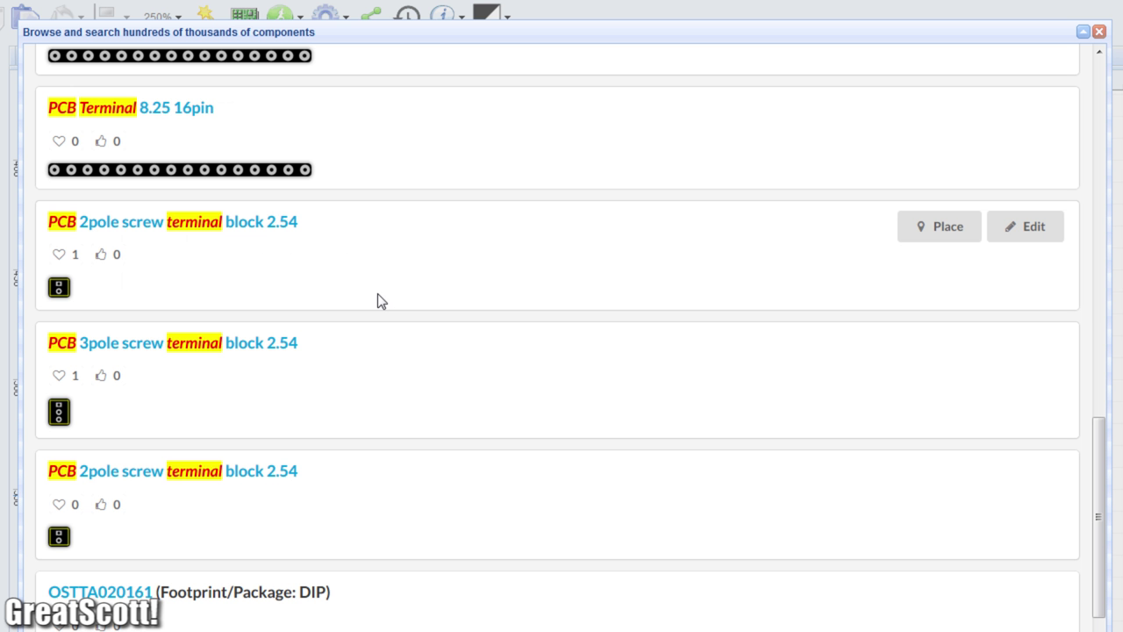
{"action": "left_click", "coordinate": [215, 225]}
{"action": "left_click", "coordinate": [1043, 233]}
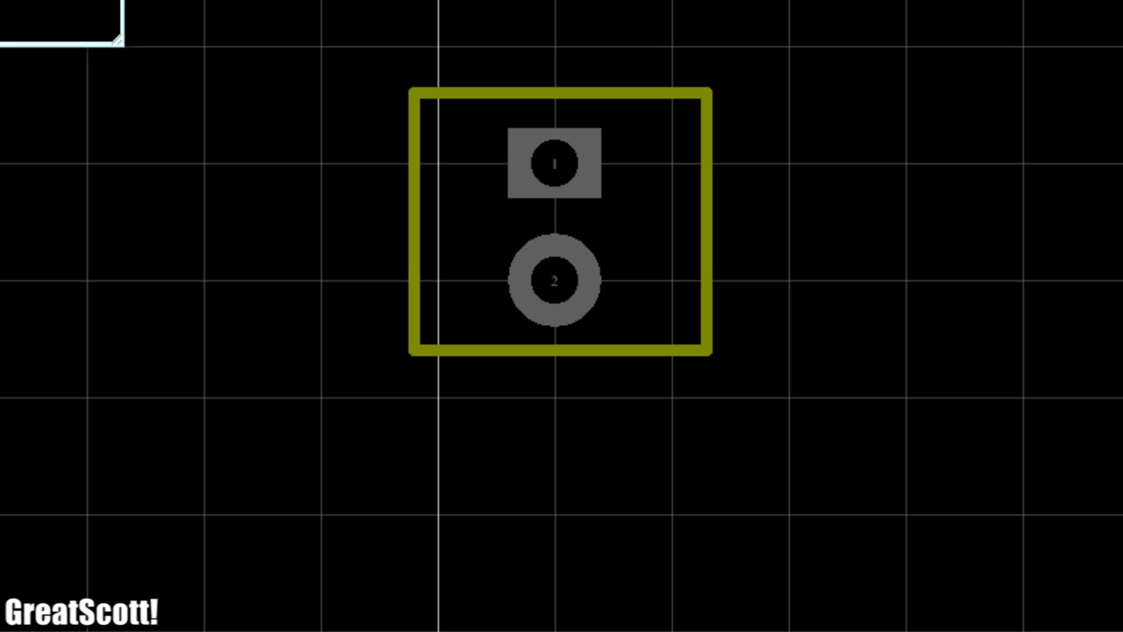
{"action": "key", "text": "ctrl+s"}
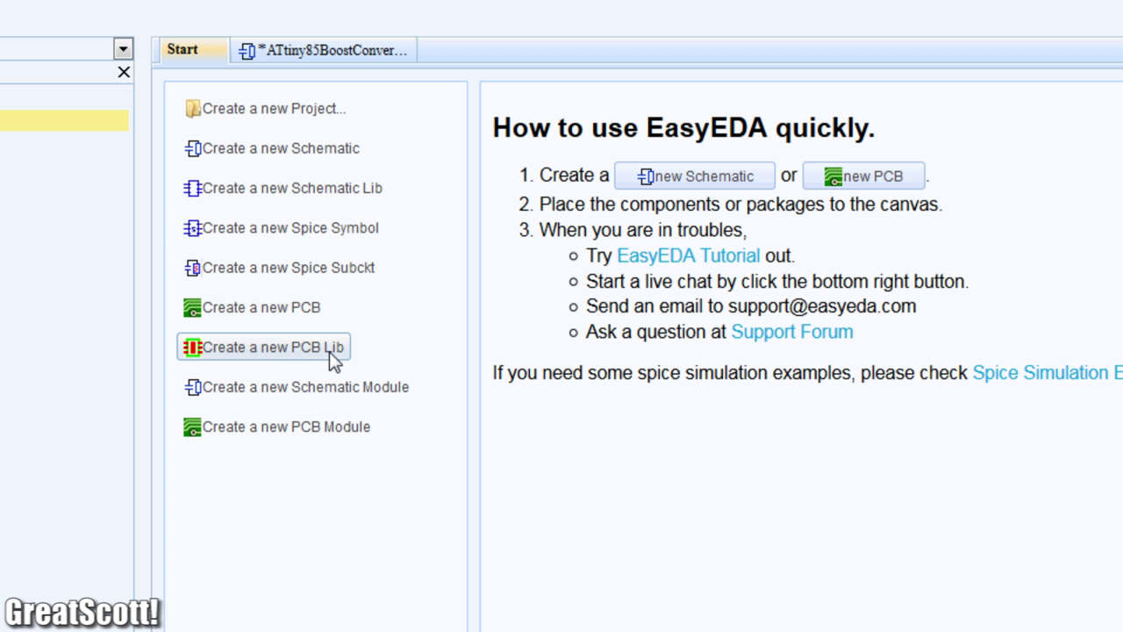
Start a new PCB footprint library and move its right pad further outward
{"action": "left_click", "coordinate": [329, 349]}
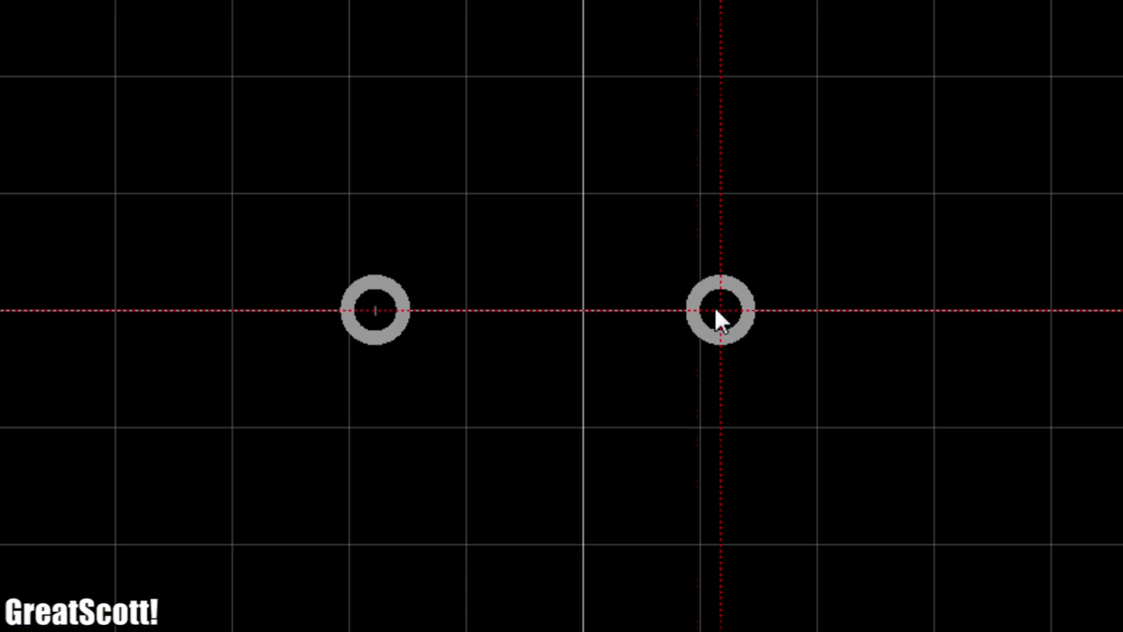
{"action": "left_click_drag", "start_coordinate": [719, 309], "coordinate": [744, 311]}
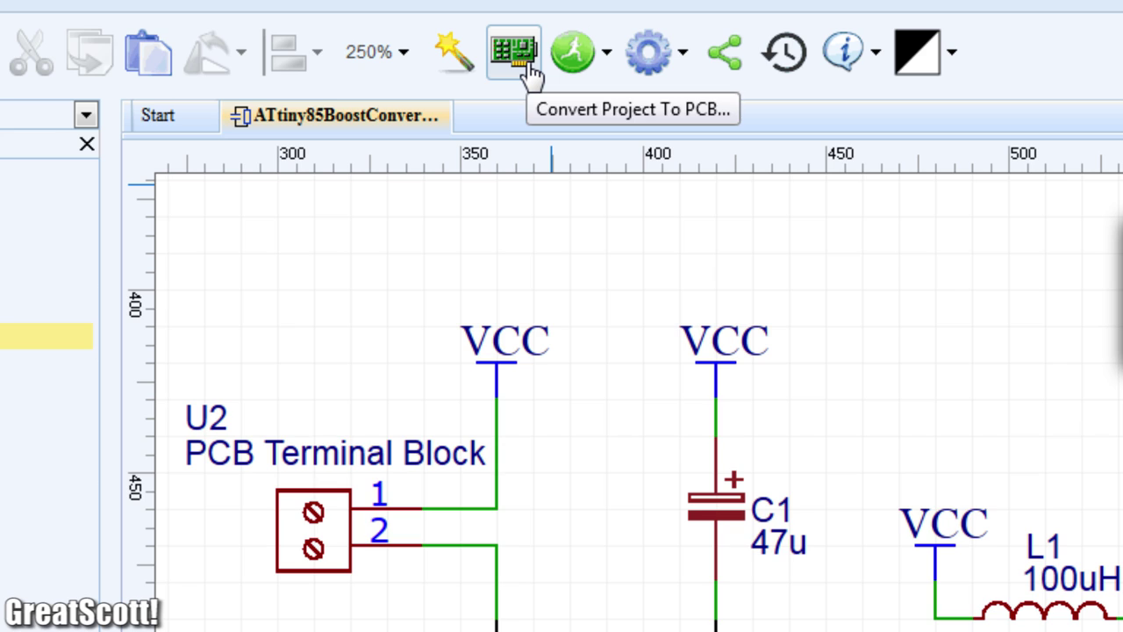
Convert the schematic to a PCB and drag U2, R6 and U3 into place on the board
{"action": "left_click", "coordinate": [531, 75]}
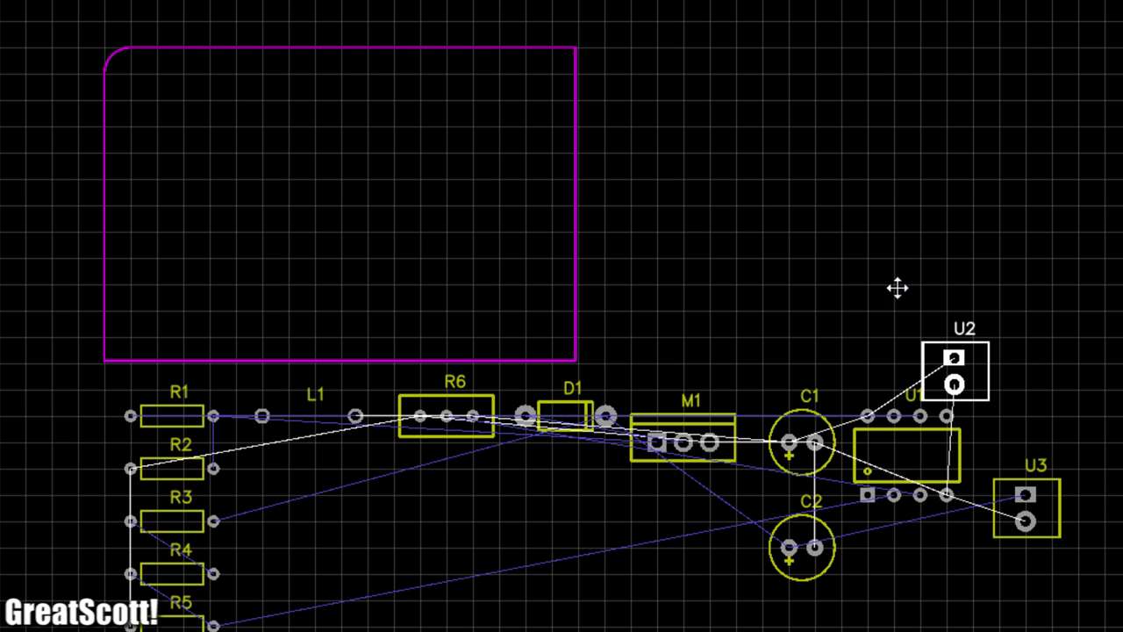
{"action": "left_click_drag", "start_coordinate": [953, 376], "coordinate": [577, 254]}
{"action": "left_click_drag", "start_coordinate": [474, 212], "coordinate": [163, 191]}
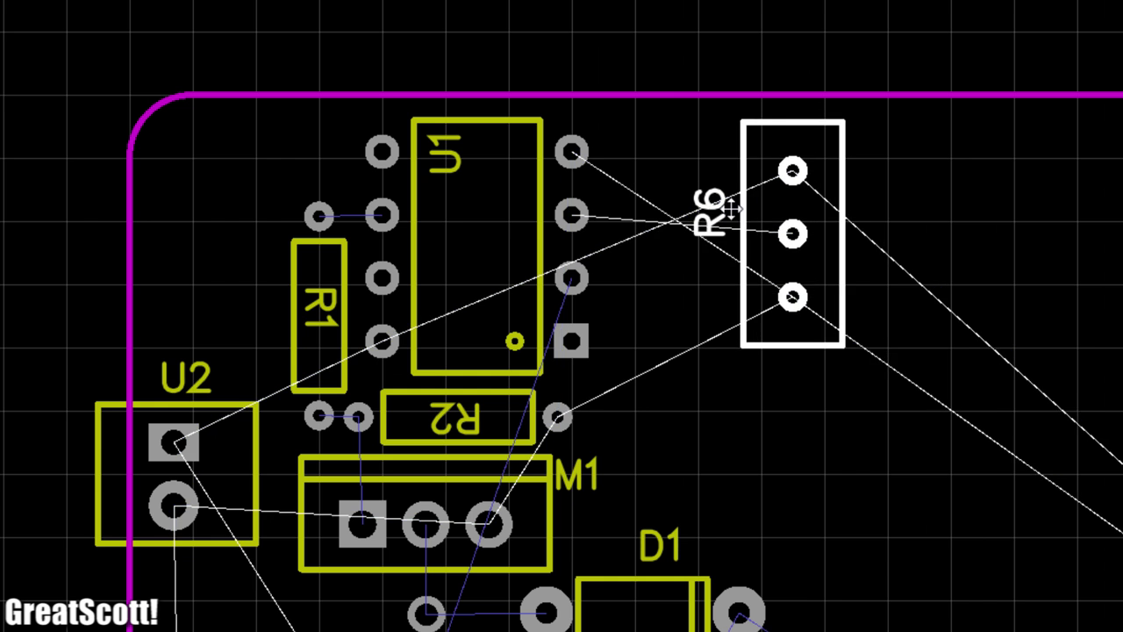
{"action": "left_click_drag", "start_coordinate": [747, 213], "coordinate": [674, 195]}
{"action": "mouse_move", "coordinate": [912, 206]}
{"action": "left_mouse_down"}
{"action": "mouse_move", "coordinate": [1001, 204]}
{"action": "mouse_move", "coordinate": [981, 204]}
{"action": "left_mouse_up"}
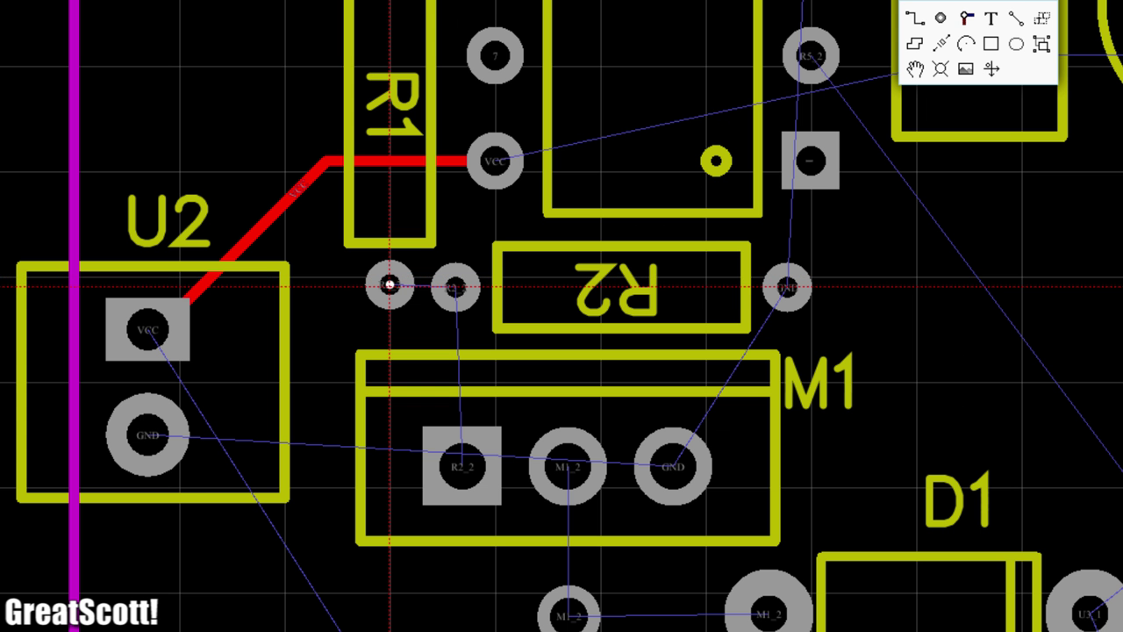
Route the tracks with a changed route angle, widen one to 0.5, and pour copper over the board
{"action": "left_click", "coordinate": [390, 285]}
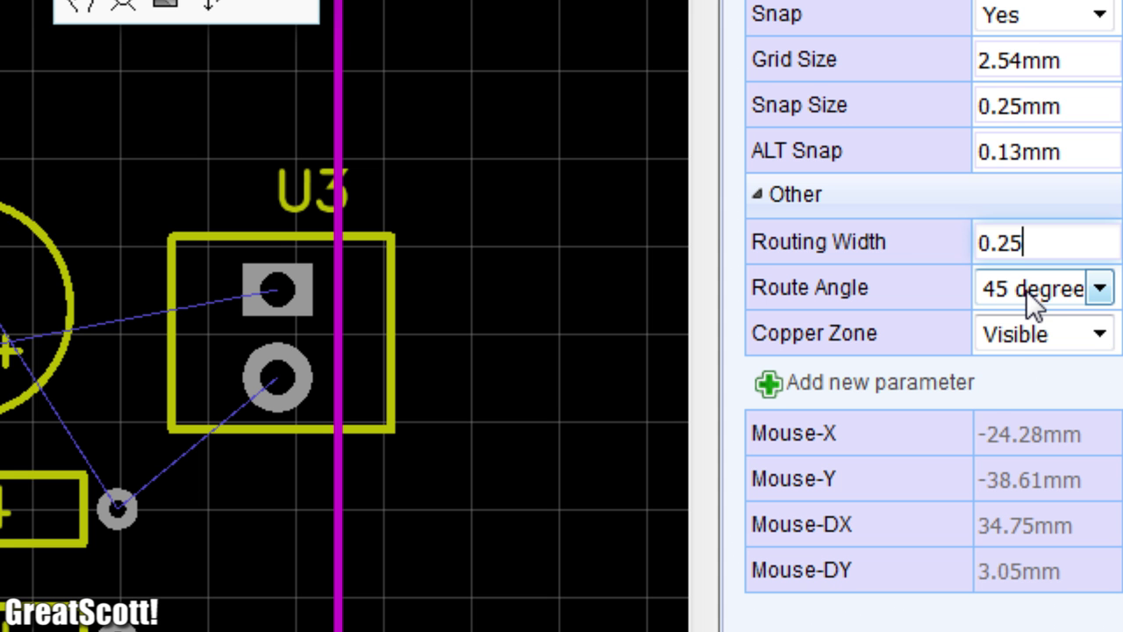
{"action": "left_click", "coordinate": [1027, 293]}
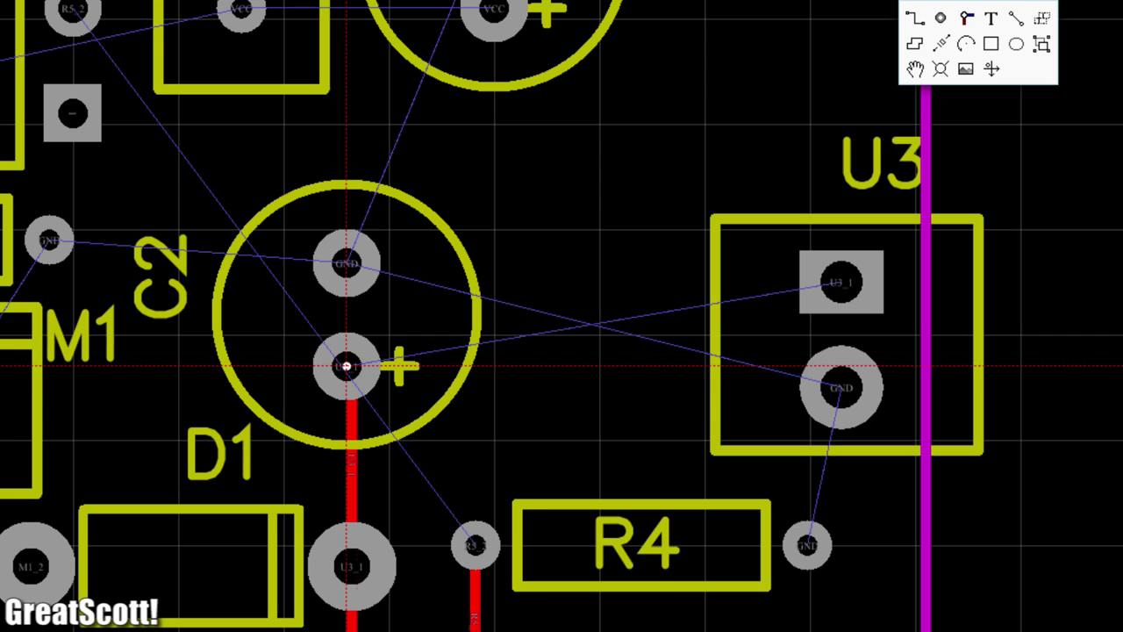
{"action": "left_click", "coordinate": [346, 367]}
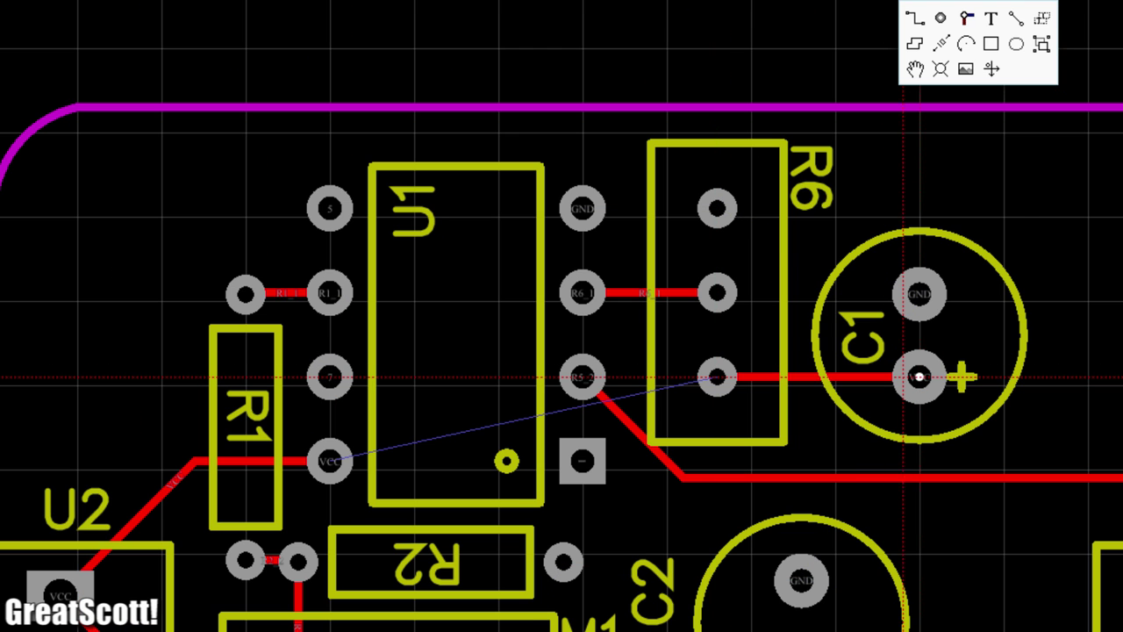
{"action": "left_click", "coordinate": [1022, 227]}
{"action": "left_click", "coordinate": [329, 140]}
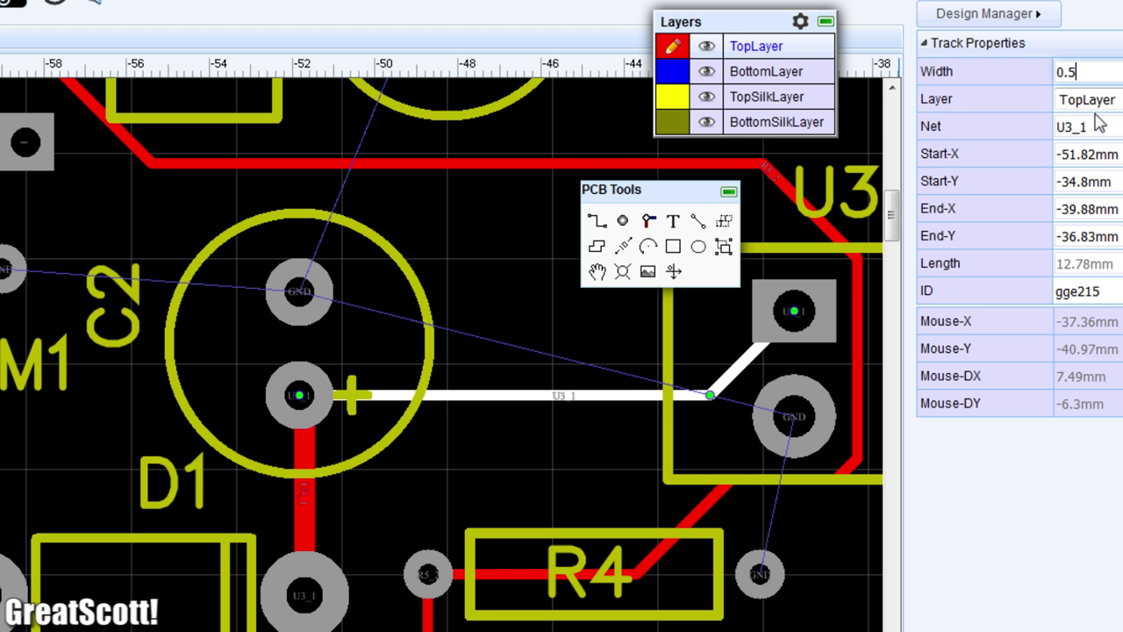
{"action": "key", "text": "Return"}
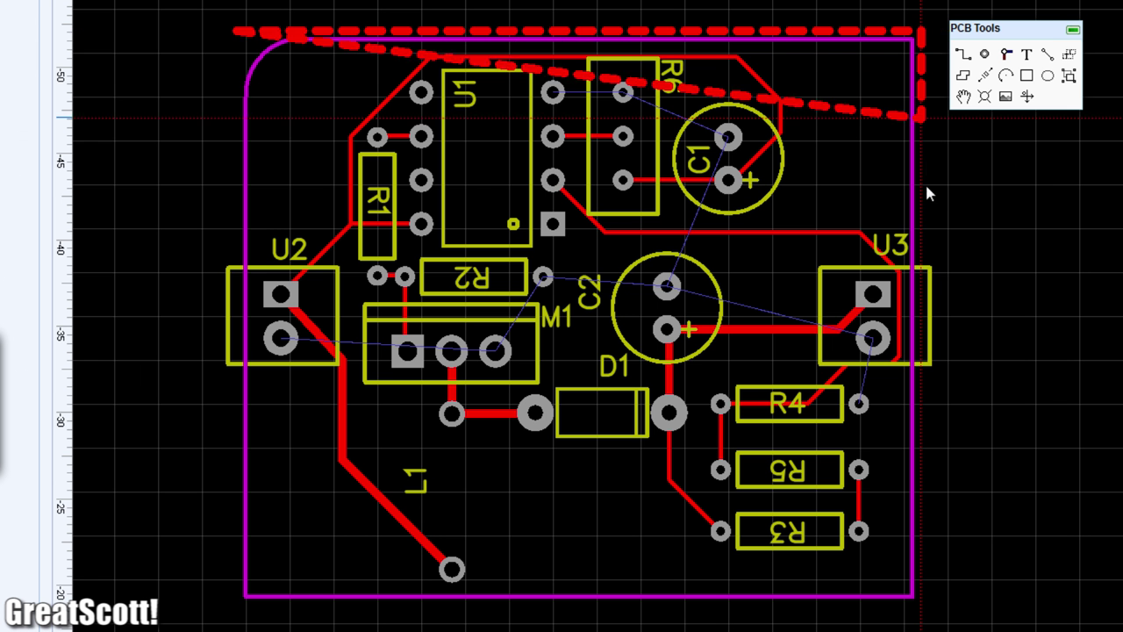
{"action": "left_click", "coordinate": [929, 605]}
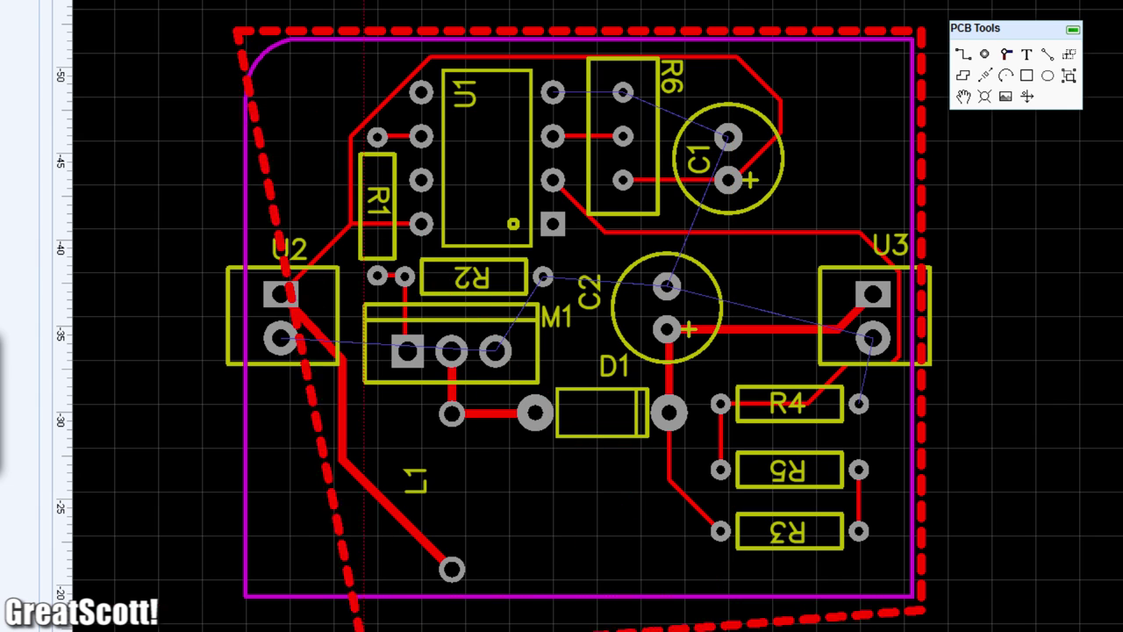
{"action": "right_click", "coordinate": [229, 612]}
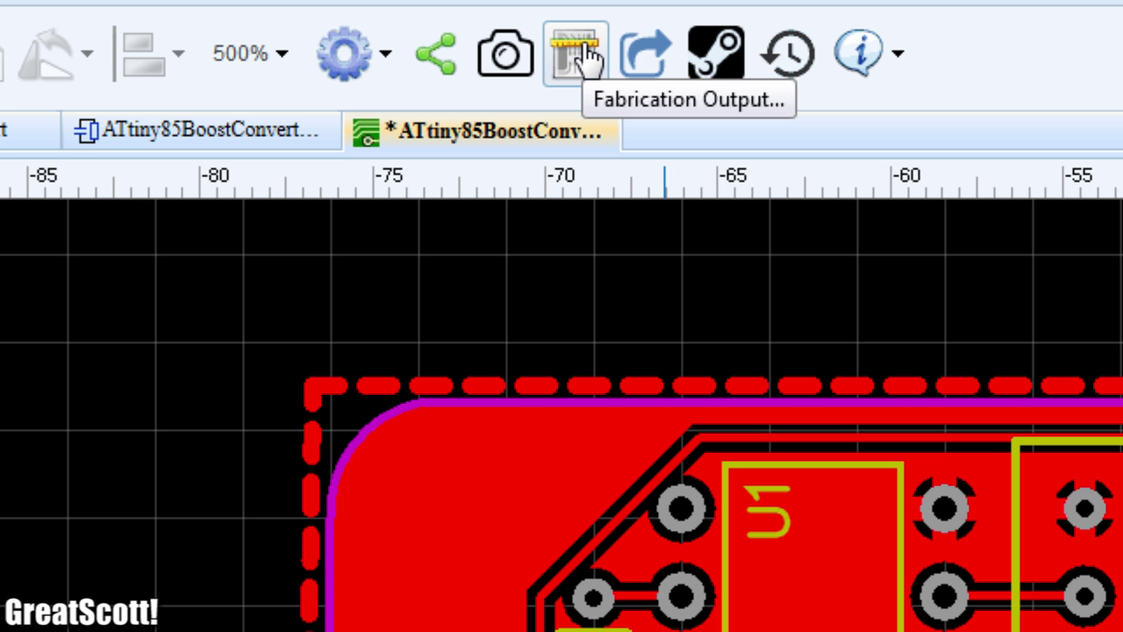
Download the Gerber files and order 10 PCBs, reviewing surface finish and copper weight options
{"action": "left_click", "coordinate": [586, 61]}
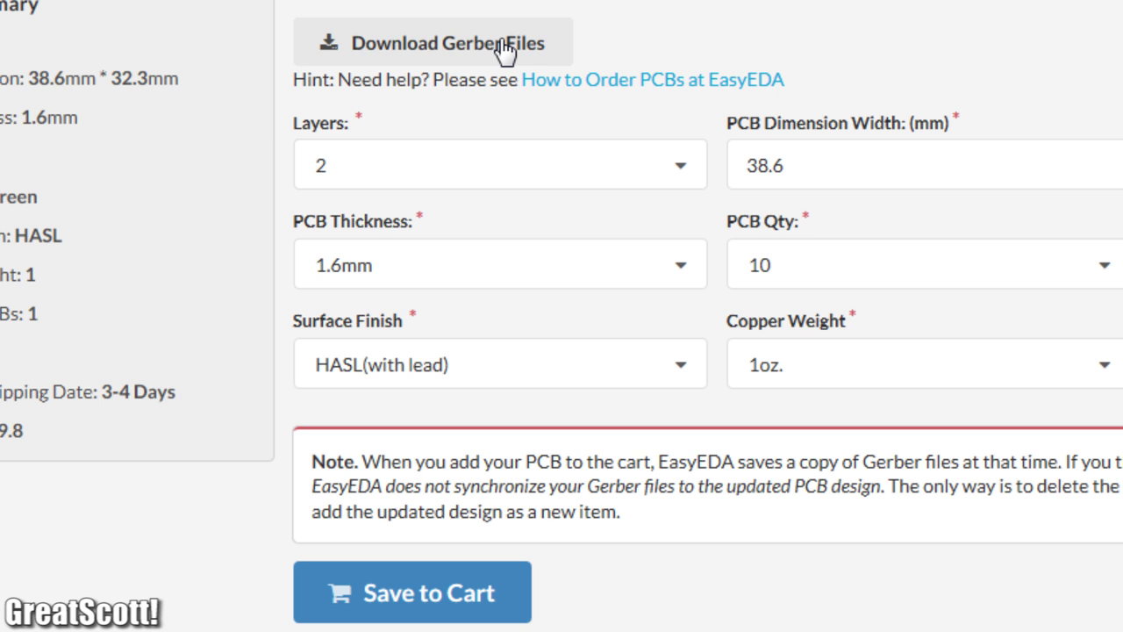
{"action": "left_click", "coordinate": [509, 46]}
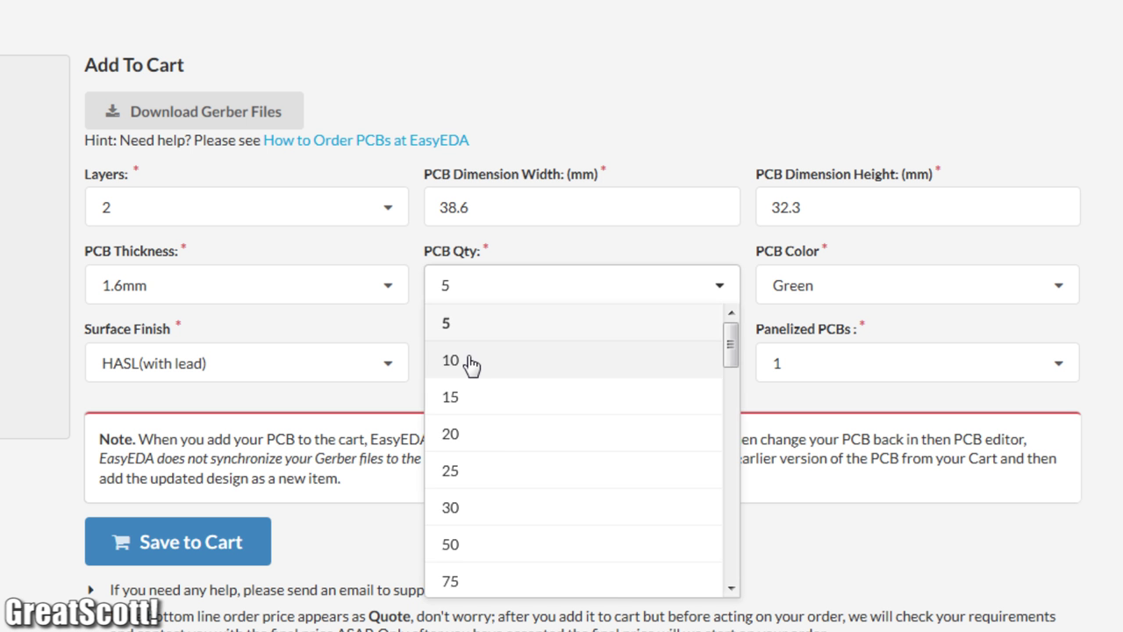
{"action": "left_click", "coordinate": [472, 366]}
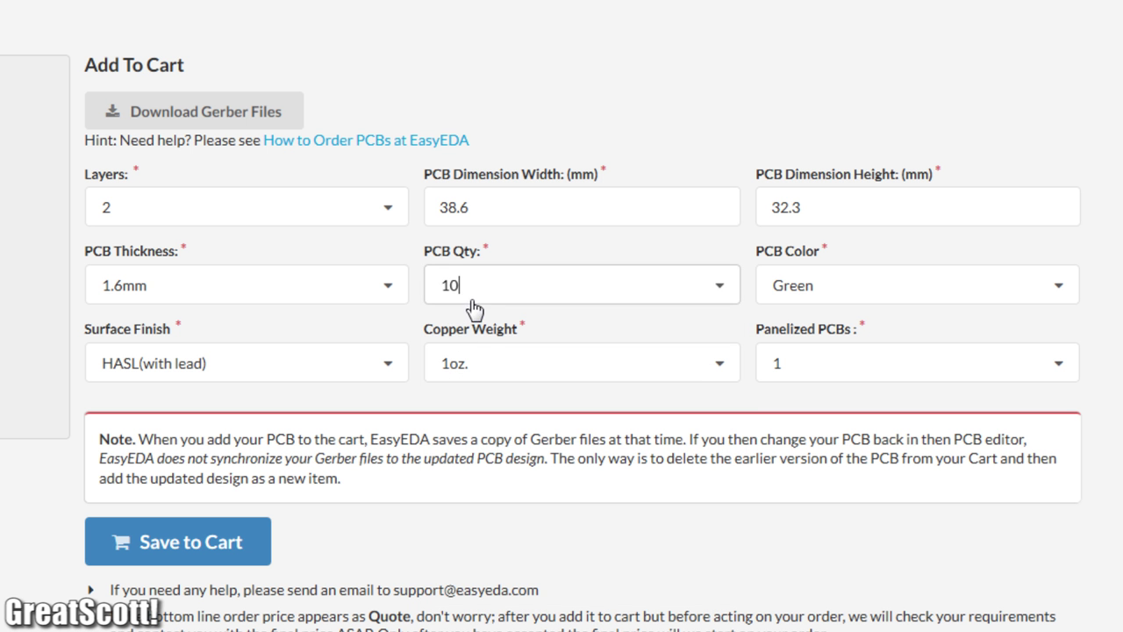
{"action": "left_click", "coordinate": [313, 364]}
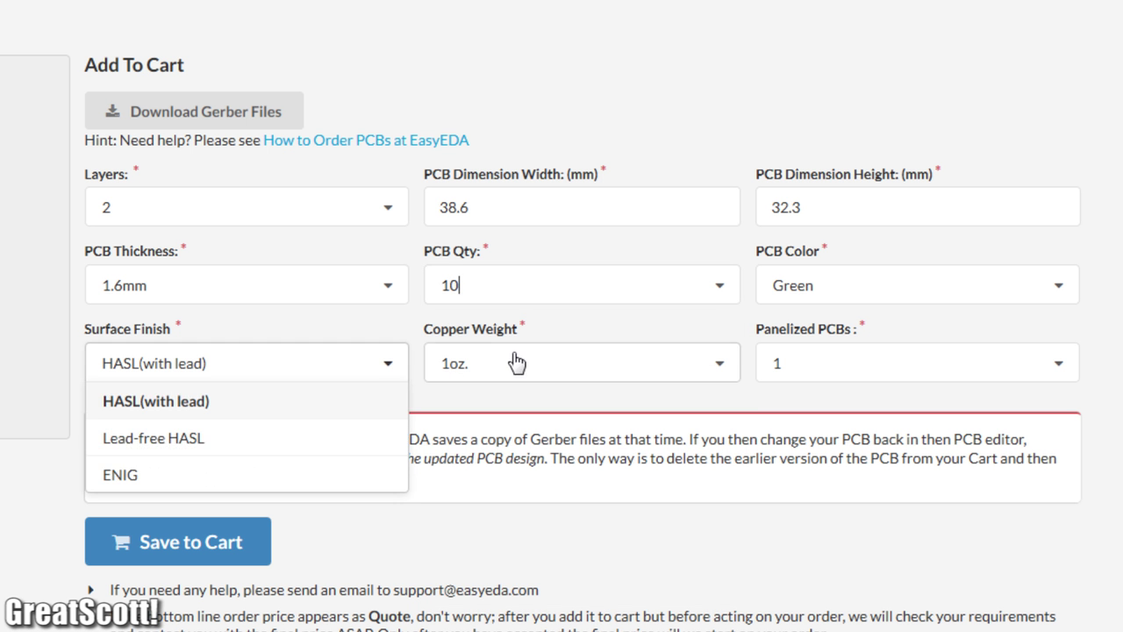
{"action": "left_click", "coordinate": [536, 364]}
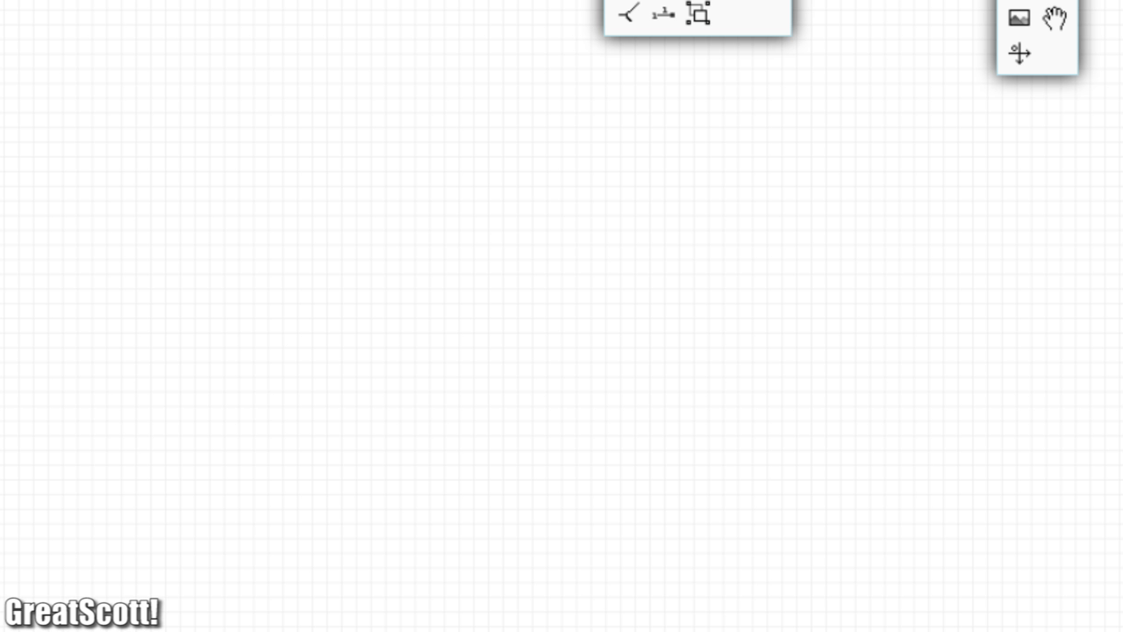
Place V1, the 1k resistor R1 and capacitor C1, then probe V1's and C1's top nodes
{"action": "scroll", "coordinate": [488, 303], "scroll_direction": "up", "scroll_amount": 3}
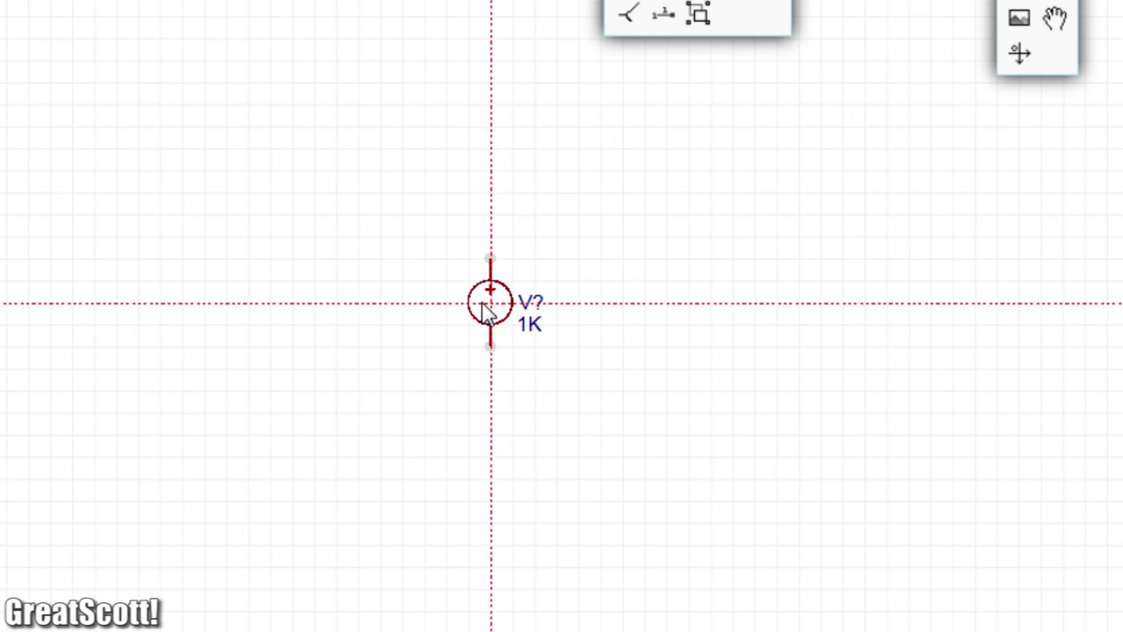
{"action": "left_click", "coordinate": [347, 338]}
{"action": "key", "text": "r"}
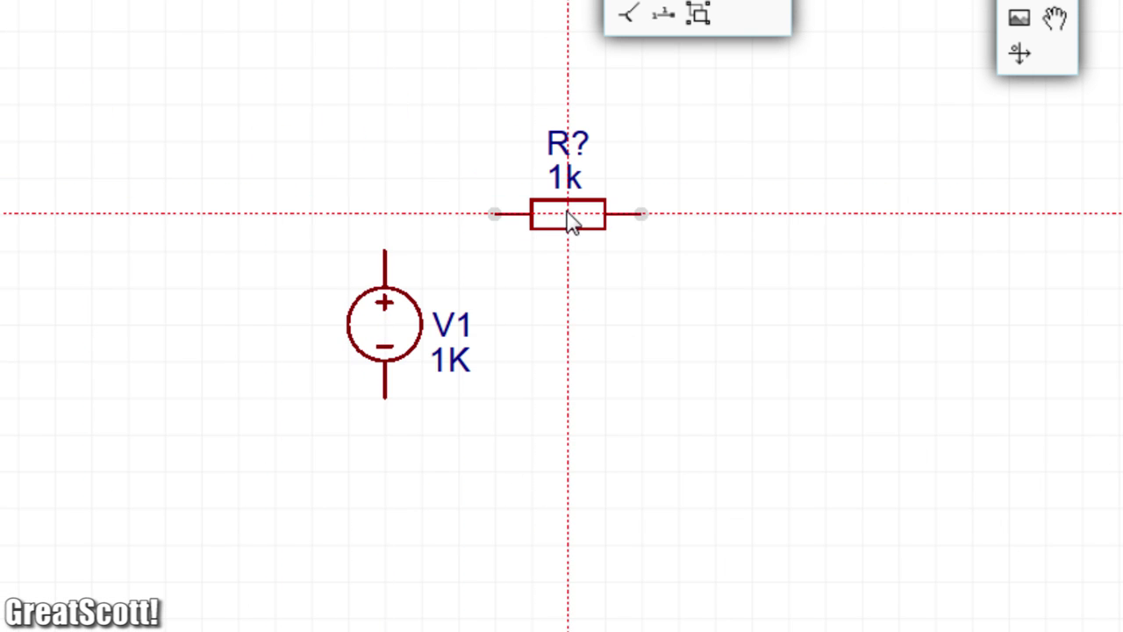
{"action": "left_click", "coordinate": [571, 219]}
{"action": "key", "text": "c"}
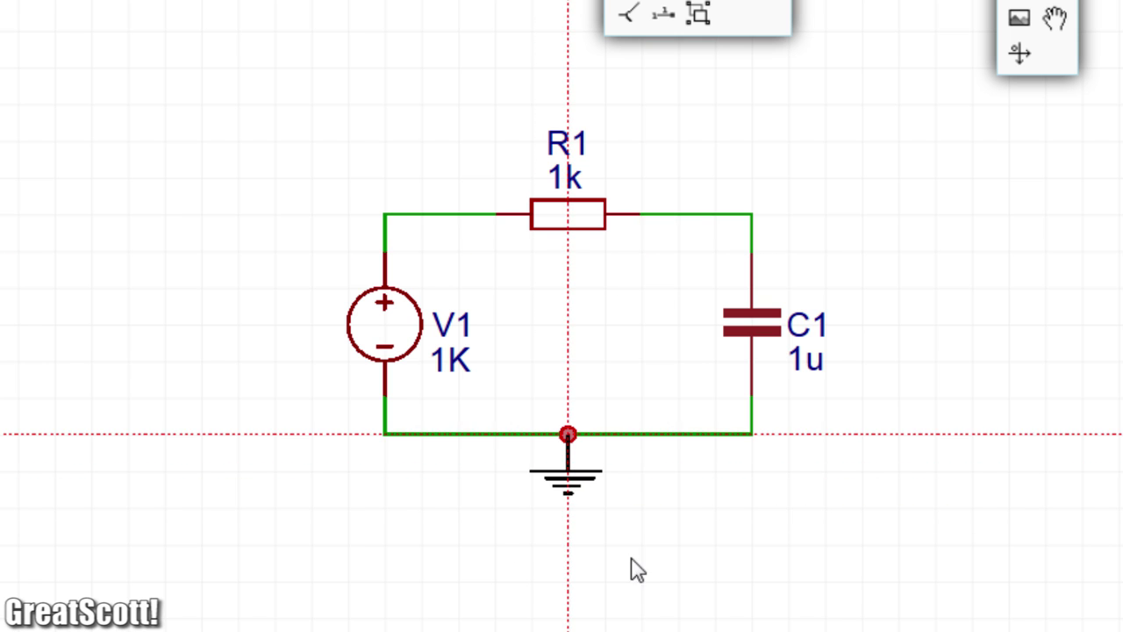
{"action": "left_click", "coordinate": [385, 214]}
{"action": "key", "text": "ctrl+r"}
{"action": "key", "text": "ctrl+r"}
{"action": "key", "text": "ctrl+r"}
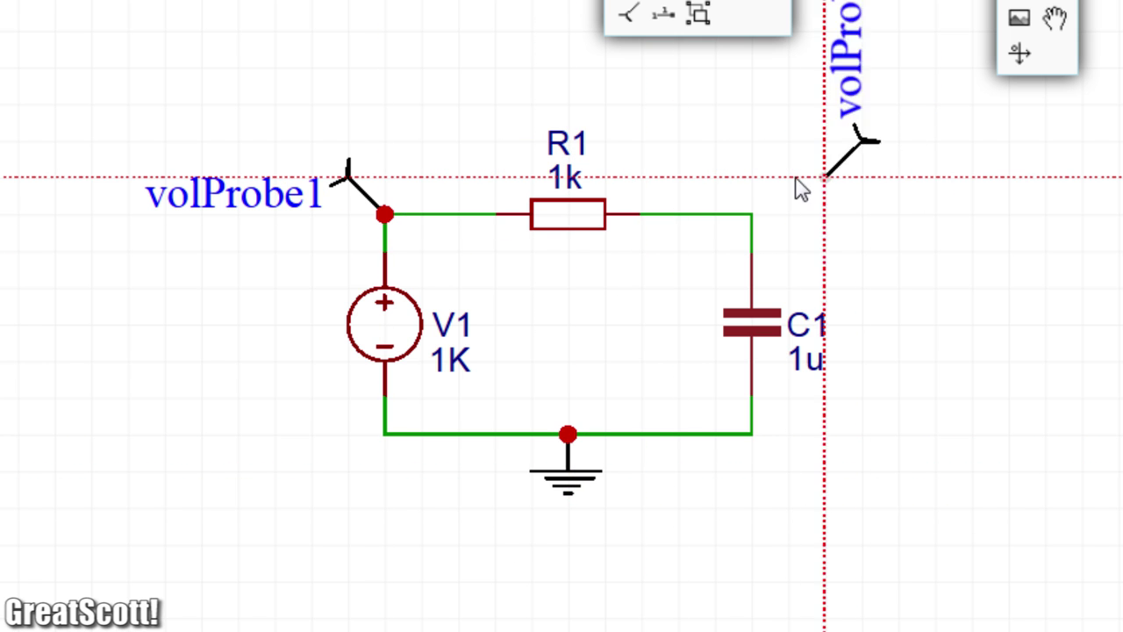
{"action": "left_click", "coordinate": [765, 214]}
Run an AC analysis sweeping from 1 Hz to 10 kHz
{"action": "left_click", "coordinate": [489, 46]}
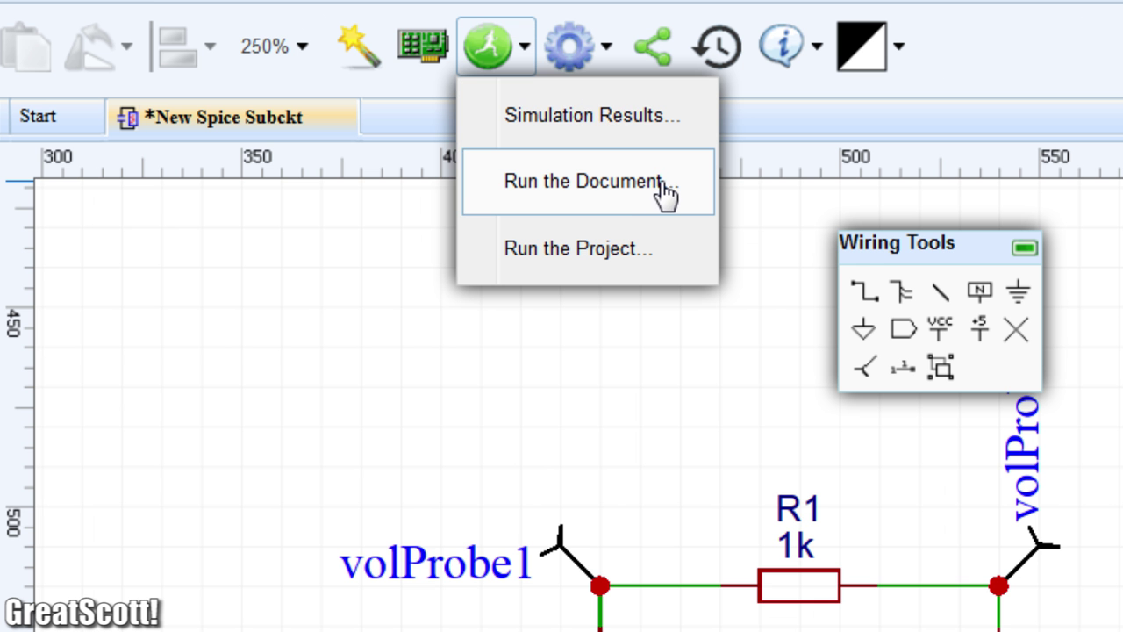
{"action": "left_click", "coordinate": [667, 183]}
{"action": "left_click", "coordinate": [389, 110]}
{"action": "type", "text": "1"}
{"action": "key", "text": "Tab"}
{"action": "type", "text": "10"}
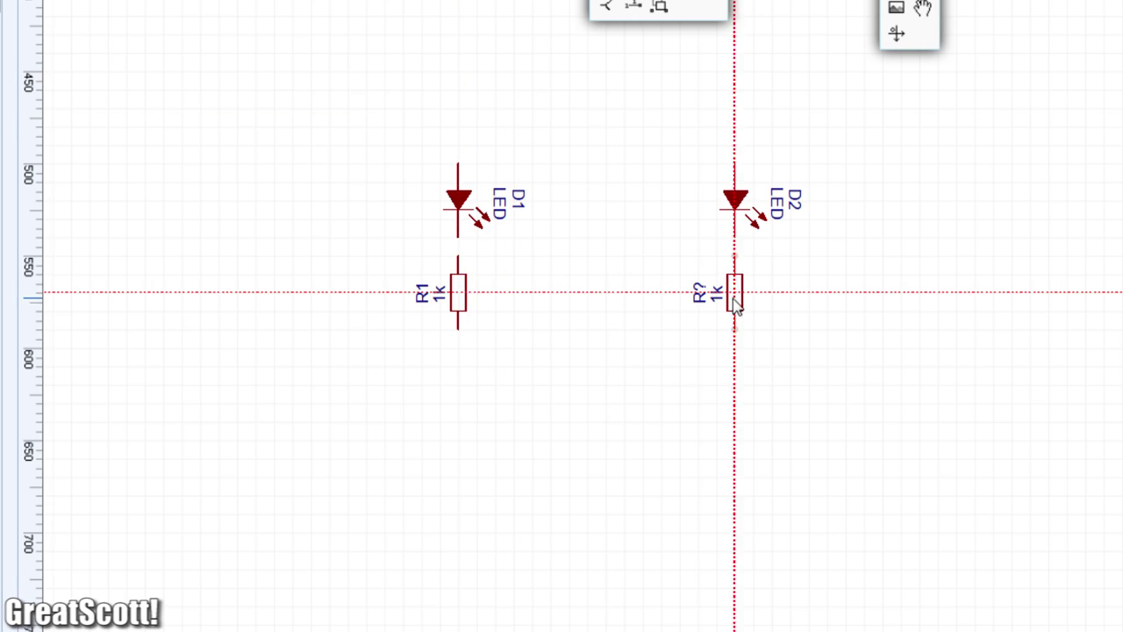
Place the remaining resistors, capacitors C1 and C2, and transistors Q1 and Q2
{"action": "left_click", "coordinate": [526, 279]}
{"action": "left_click", "coordinate": [635, 279]}
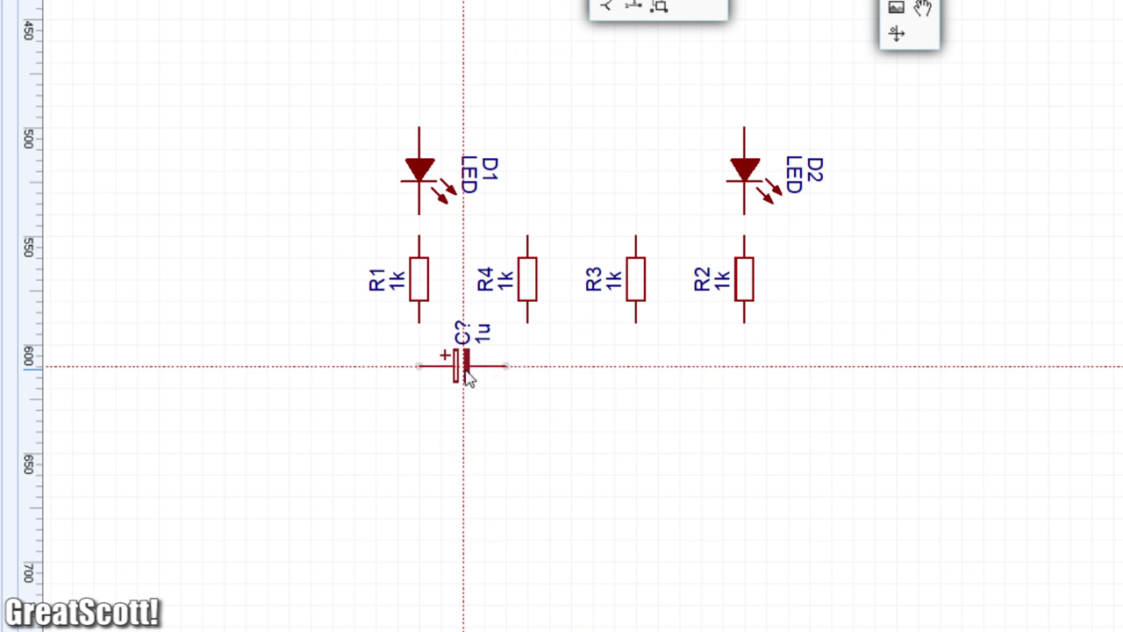
{"action": "left_click", "coordinate": [463, 366]}
{"action": "left_click", "coordinate": [702, 366]}
{"action": "key", "text": "Escape"}
{"action": "left_click", "coordinate": [727, 451]}
{"action": "left_click", "coordinate": [434, 451]}
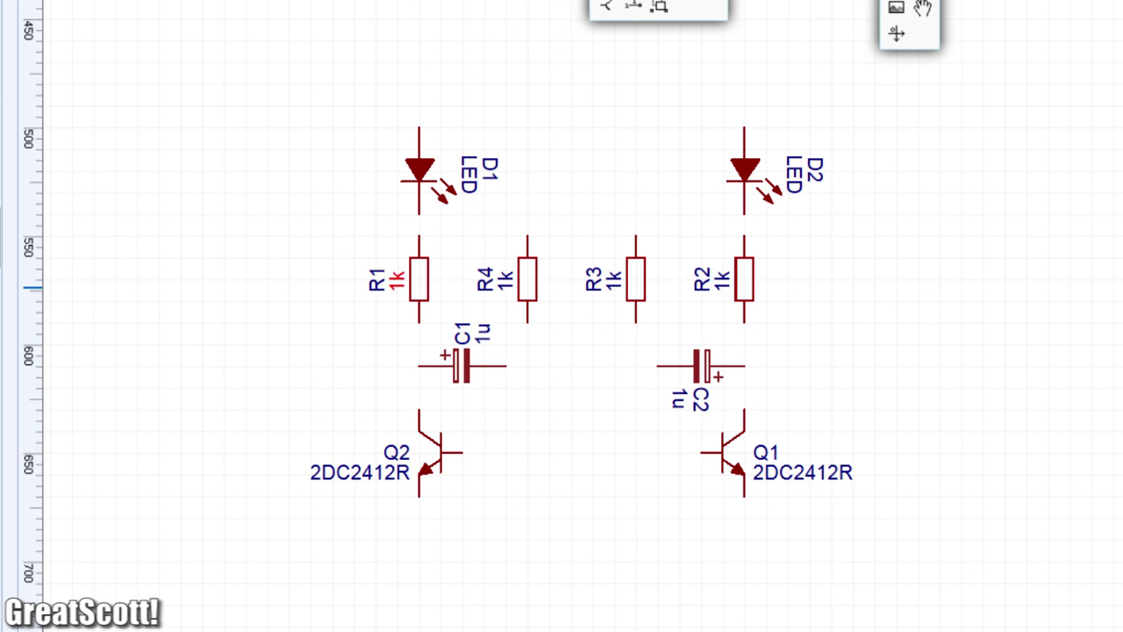
{"action": "scroll", "coordinate": [353, 353], "scroll_direction": "up", "scroll_amount": 2}
Set the two resistors to 470 and both capacitors to 10u
{"action": "double_click", "coordinate": [397, 279]}
{"action": "type", "text": "470"}
{"action": "key", "text": "Return"}
{"action": "double_click", "coordinate": [722, 279]}
{"action": "type", "text": "470"}
{"action": "key", "text": "Return"}
{"action": "double_click", "coordinate": [515, 329]}
{"action": "type", "text": "10u"}
{"action": "key", "text": "Return"}
{"action": "double_click", "coordinate": [776, 412]}
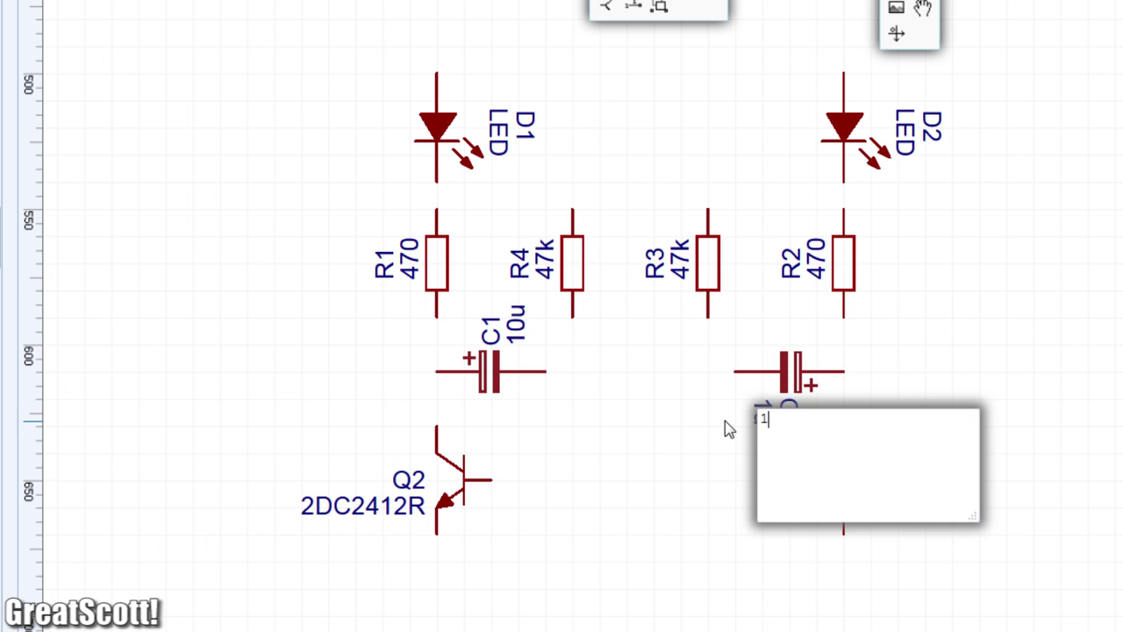
{"action": "type", "text": "10u"}
{"action": "key", "text": "Return"}
Wire the LEDs, resistors and capacitors to the transistor collectors and the top rail
{"action": "left_click", "coordinate": [436, 182]}
{"action": "left_click", "coordinate": [844, 426]}
{"action": "left_click", "coordinate": [436, 425]}
{"action": "left_click", "coordinate": [572, 371]}
{"action": "left_click", "coordinate": [708, 371]}
{"action": "left_click", "coordinate": [708, 45]}
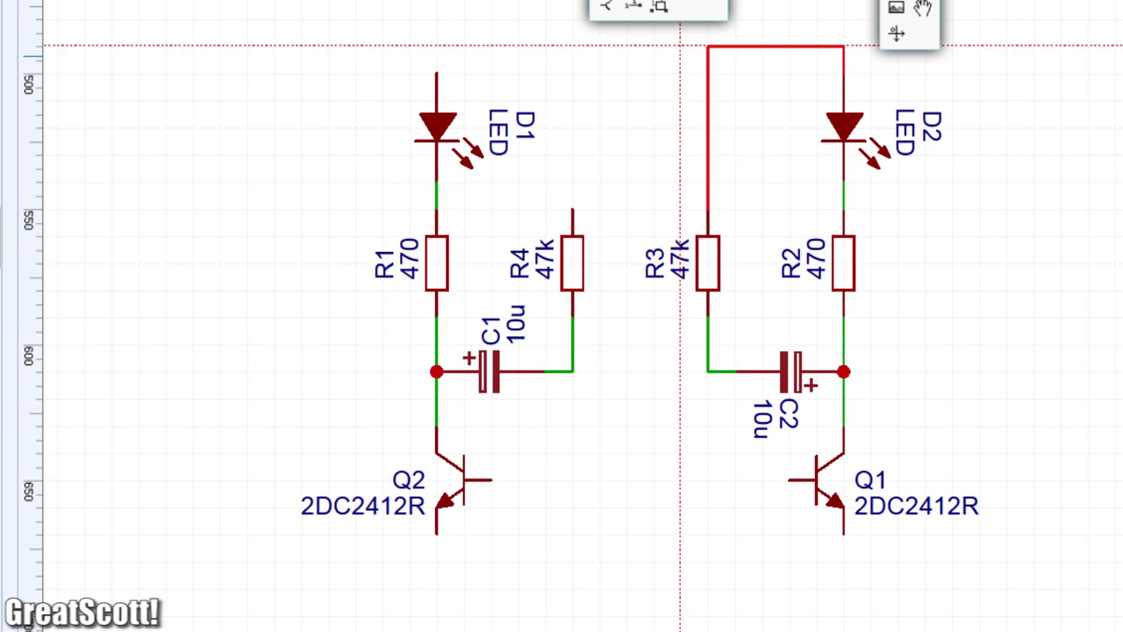
{"action": "left_click", "coordinate": [436, 45]}
{"action": "left_click", "coordinate": [436, 75]}
{"action": "left_click", "coordinate": [572, 46]}
{"action": "left_click", "coordinate": [572, 371]}
Cross-wire the capacitor nodes to the opposite transistor bases and join the emitters
{"action": "left_click", "coordinate": [790, 480]}
{"action": "left_click", "coordinate": [708, 371]}
{"action": "left_click", "coordinate": [488, 480]}
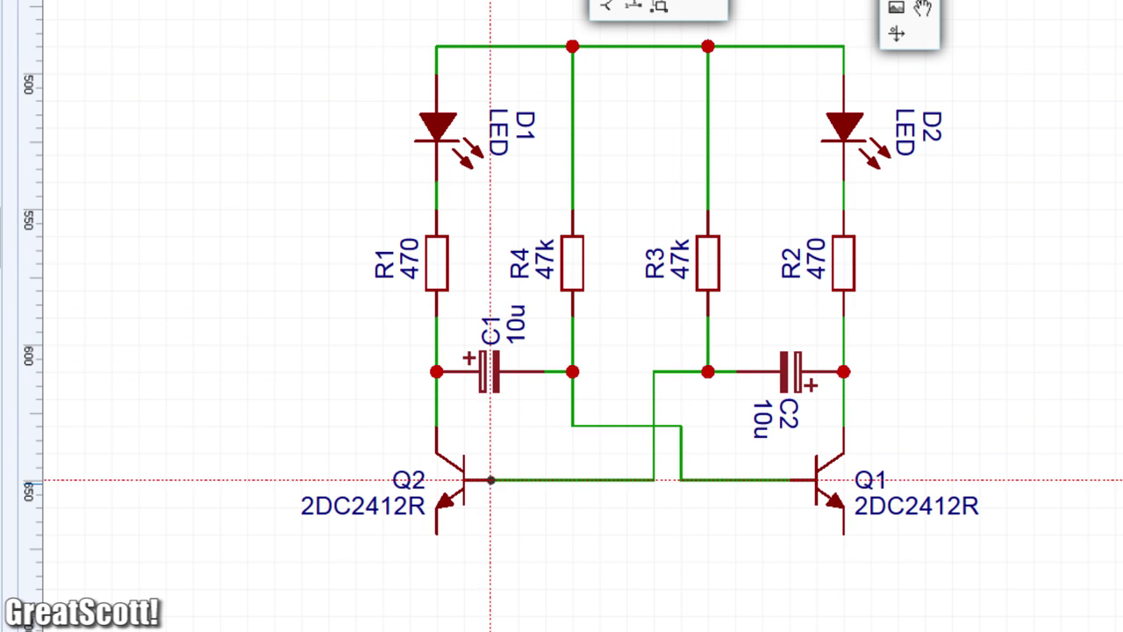
{"action": "left_click", "coordinate": [845, 533]}
{"action": "left_click", "coordinate": [437, 560]}
{"action": "left_click", "coordinate": [436, 533]}
Add the 9 V battery, wire it to the top and emitter rails, and ground the circuit
{"action": "left_click", "coordinate": [274, 290]}
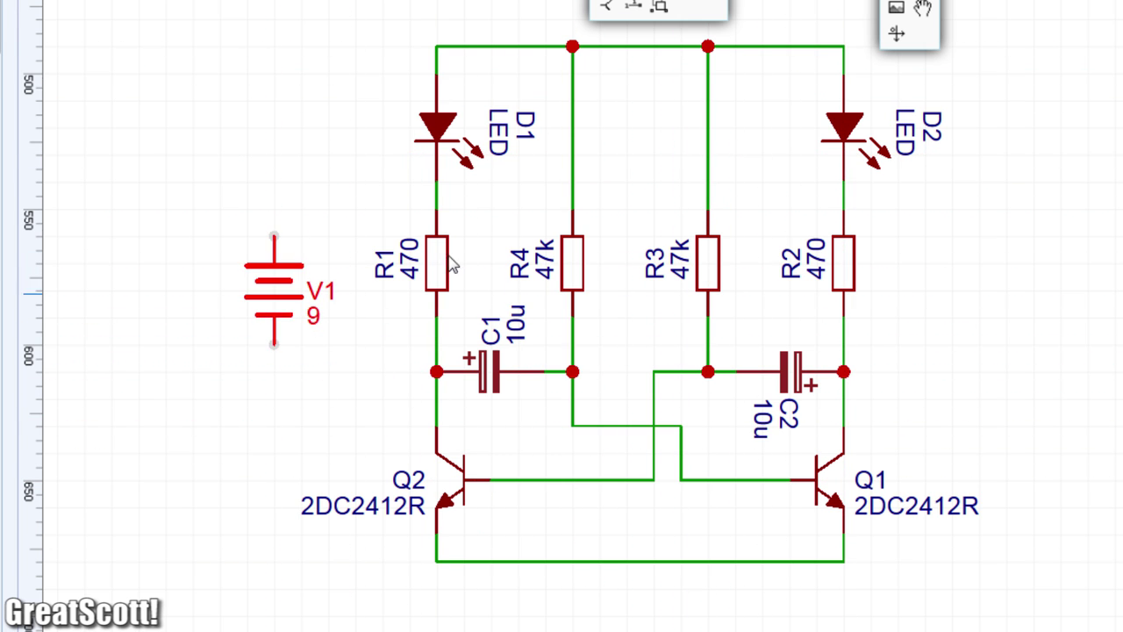
{"action": "left_click", "coordinate": [274, 237]}
{"action": "left_click", "coordinate": [273, 46]}
{"action": "left_click", "coordinate": [436, 46]}
{"action": "left_click", "coordinate": [273, 342]}
{"action": "left_click", "coordinate": [274, 560]}
{"action": "left_click", "coordinate": [436, 560]}
{"action": "left_click", "coordinate": [545, 562]}
Add a voltage probe, zoom the waveform to about 5.4–7 s, and export it as CSV
{"action": "left_click", "coordinate": [604, 5]}
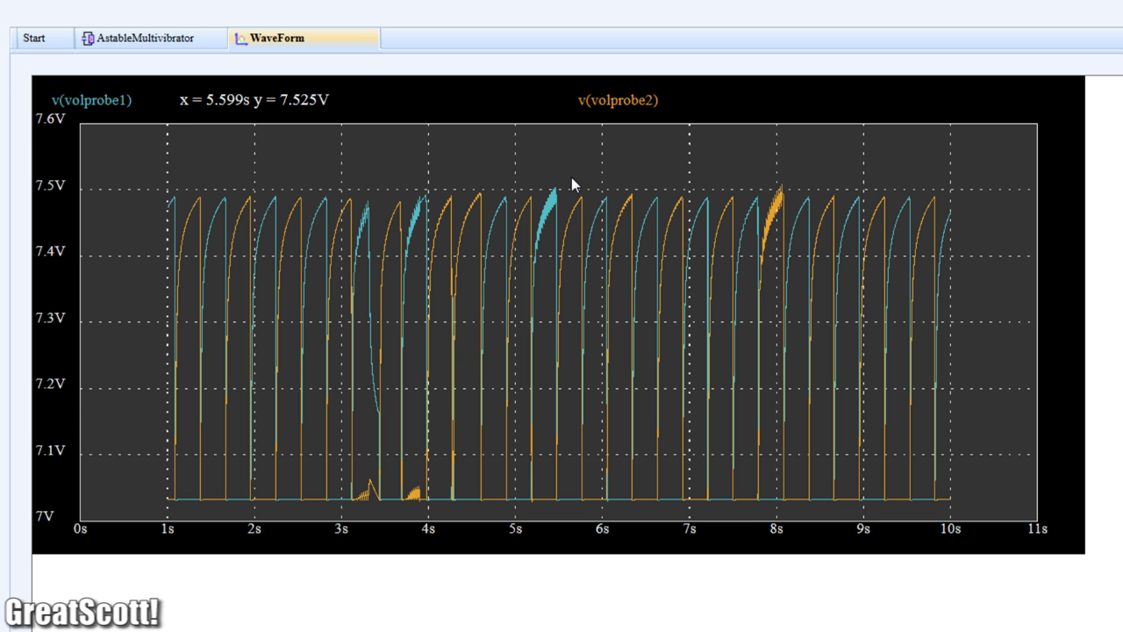
{"action": "left_click_drag", "start_coordinate": [568, 175], "coordinate": [668, 360]}
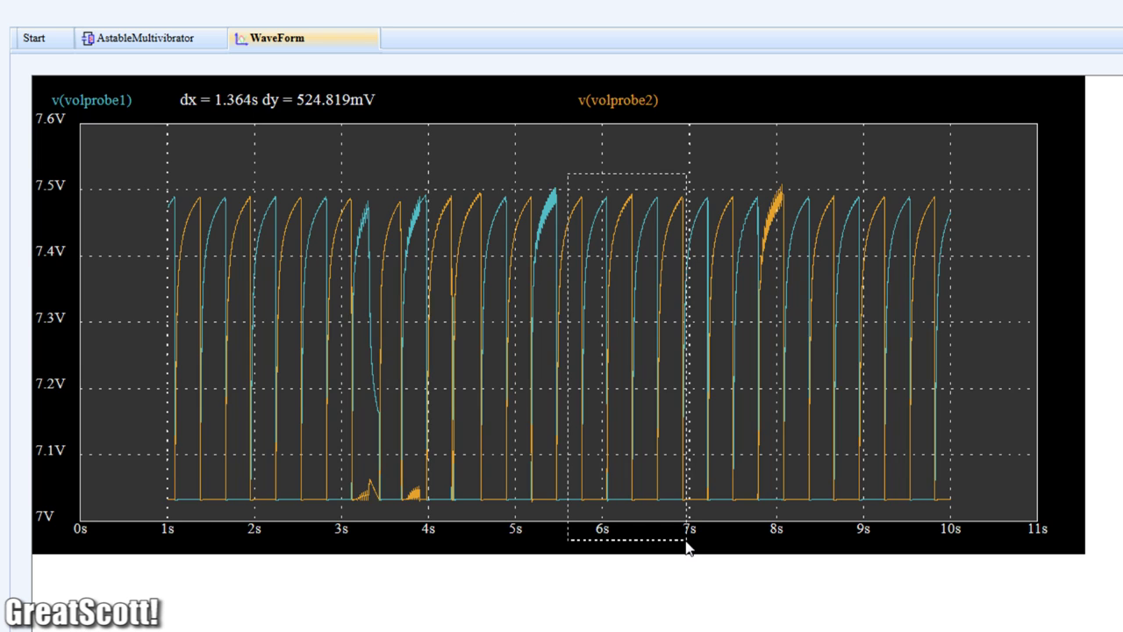
{"action": "left_click_drag", "start_coordinate": [686, 541], "coordinate": [687, 543]}
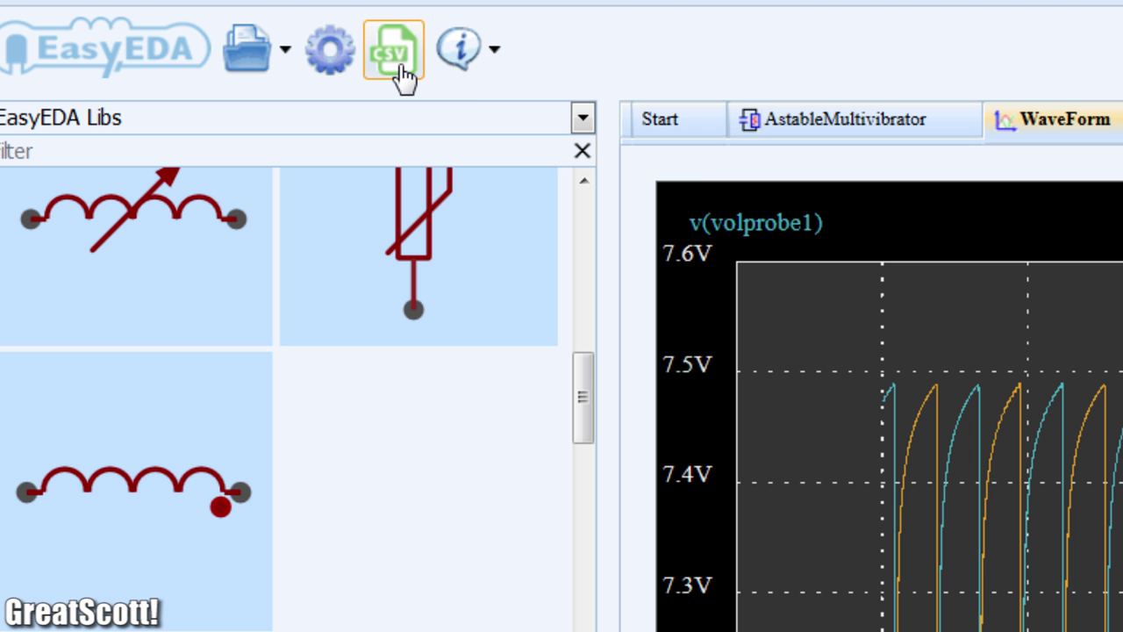
{"action": "left_click", "coordinate": [396, 63]}
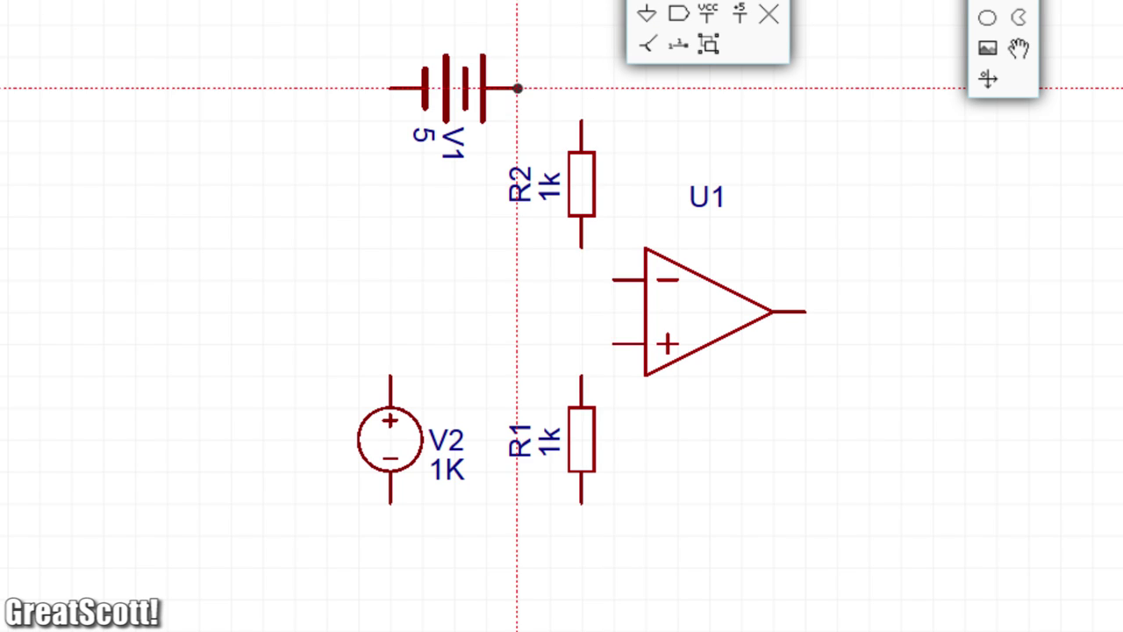
Wire the 5 V battery through R2 and R1 to the op-amp's inverting input
{"action": "left_click", "coordinate": [517, 87]}
{"action": "left_click", "coordinate": [581, 88]}
{"action": "left_click", "coordinate": [581, 123]}
{"action": "left_click", "coordinate": [581, 217]}
{"action": "left_click", "coordinate": [581, 405]}
{"action": "left_click", "coordinate": [581, 311]}
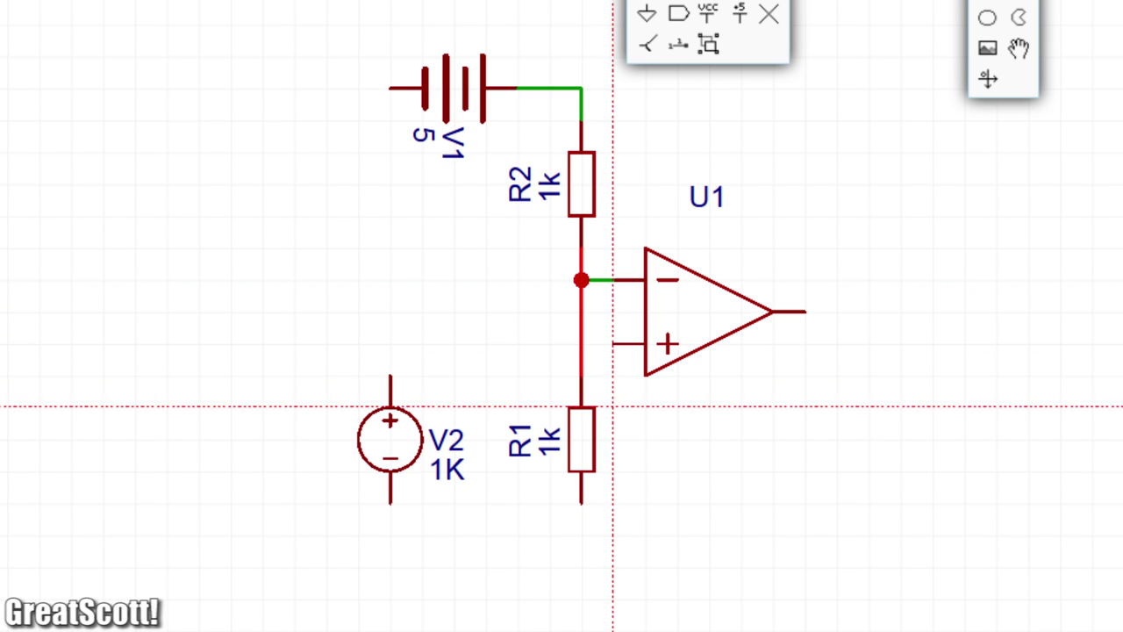
{"action": "key", "text": "Escape"}
{"action": "left_click", "coordinate": [646, 13]}
Ground R1 and V2, probe the op-amp output, and zoom the plot to 4.2–5.4 s
{"action": "left_click", "coordinate": [581, 504]}
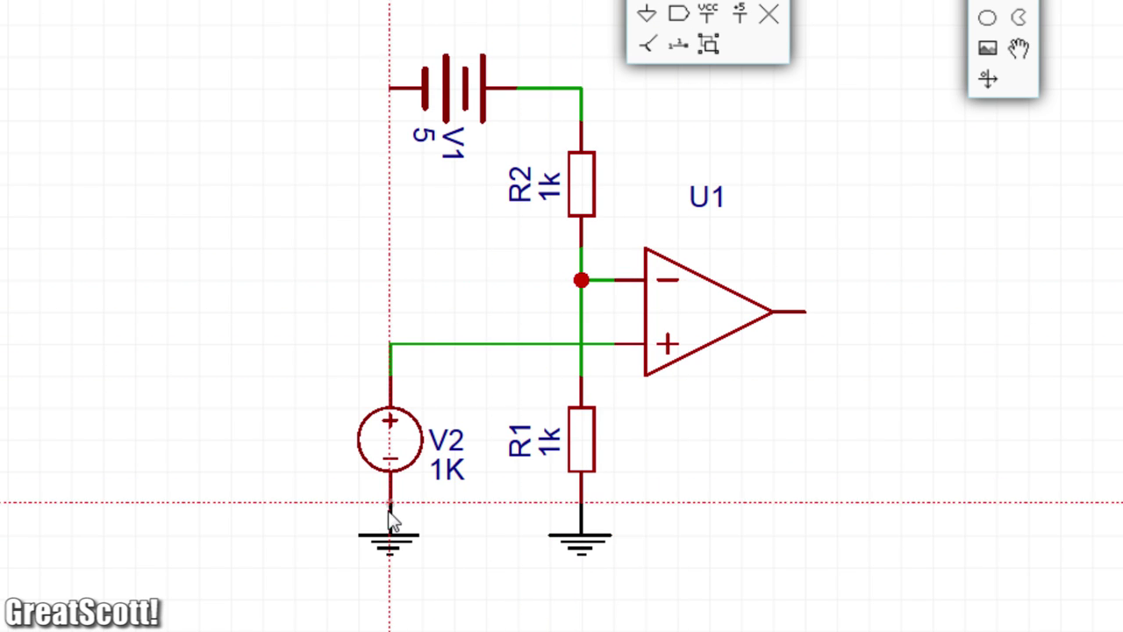
{"action": "left_click", "coordinate": [390, 505]}
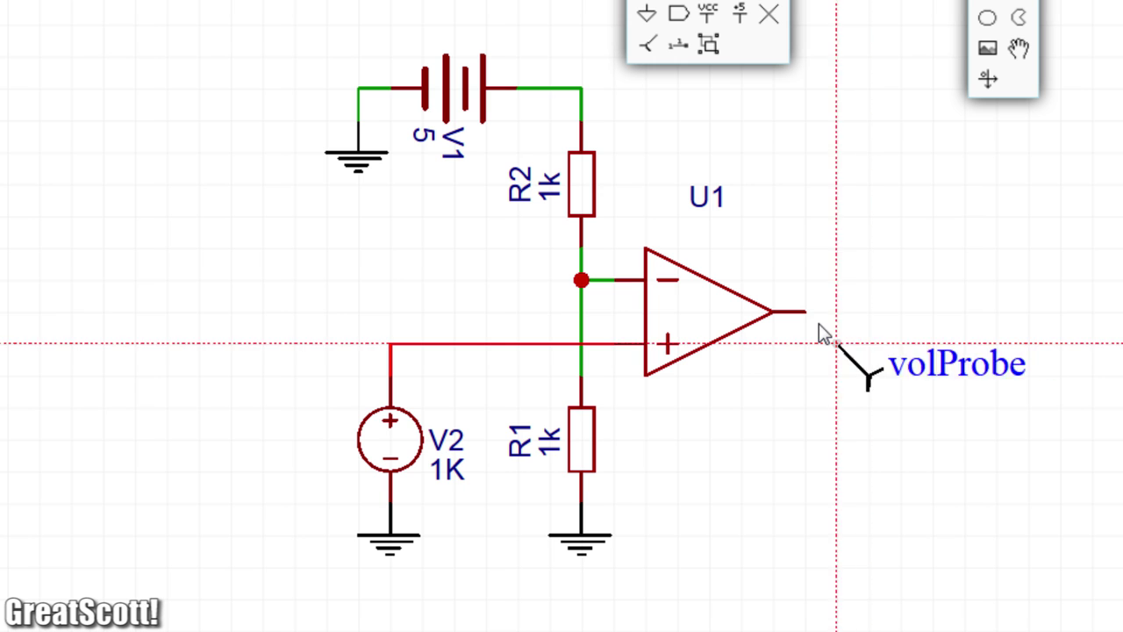
{"action": "left_click", "coordinate": [822, 356]}
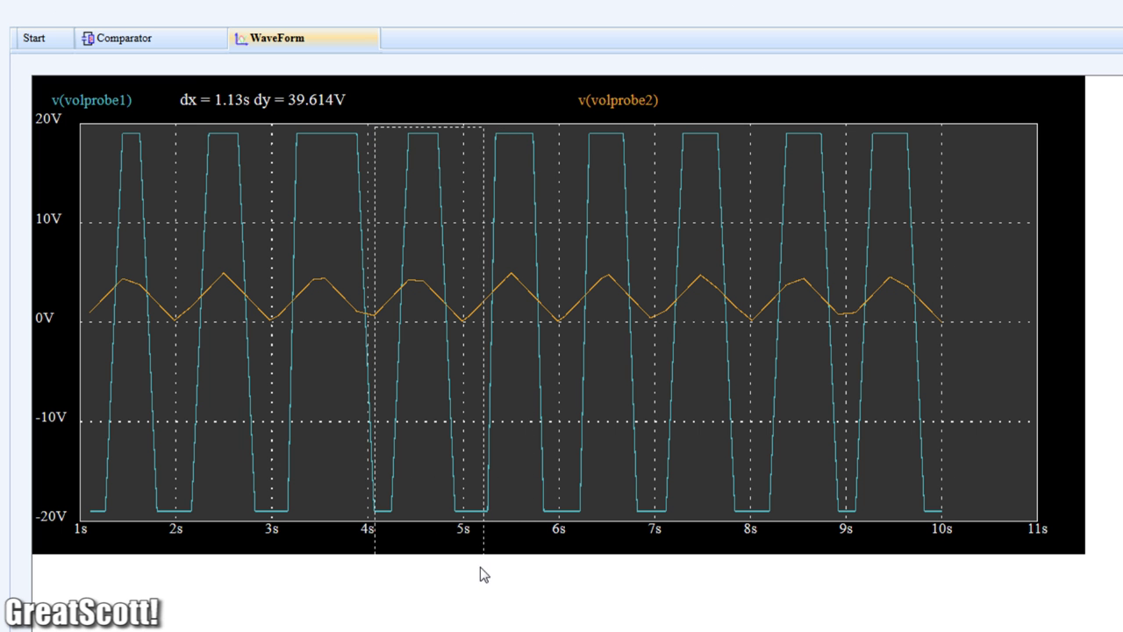
{"action": "left_click_drag", "start_coordinate": [504, 546], "coordinate": [514, 519]}
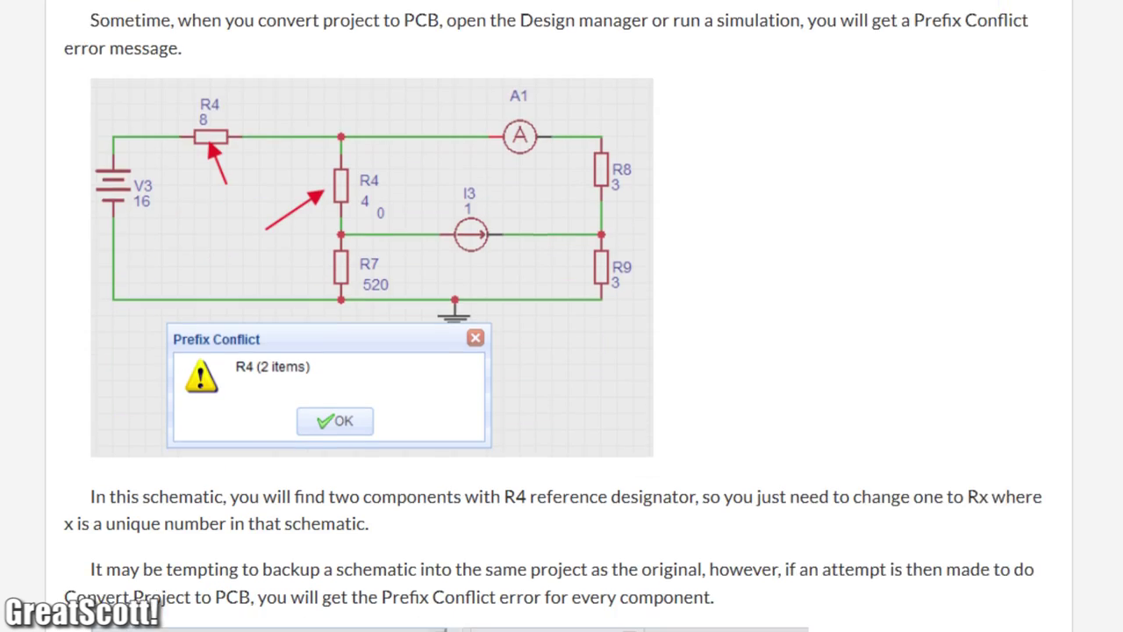
{"action": "scroll", "coordinate": [562, 316], "scroll_direction": "down", "scroll_amount": 15}
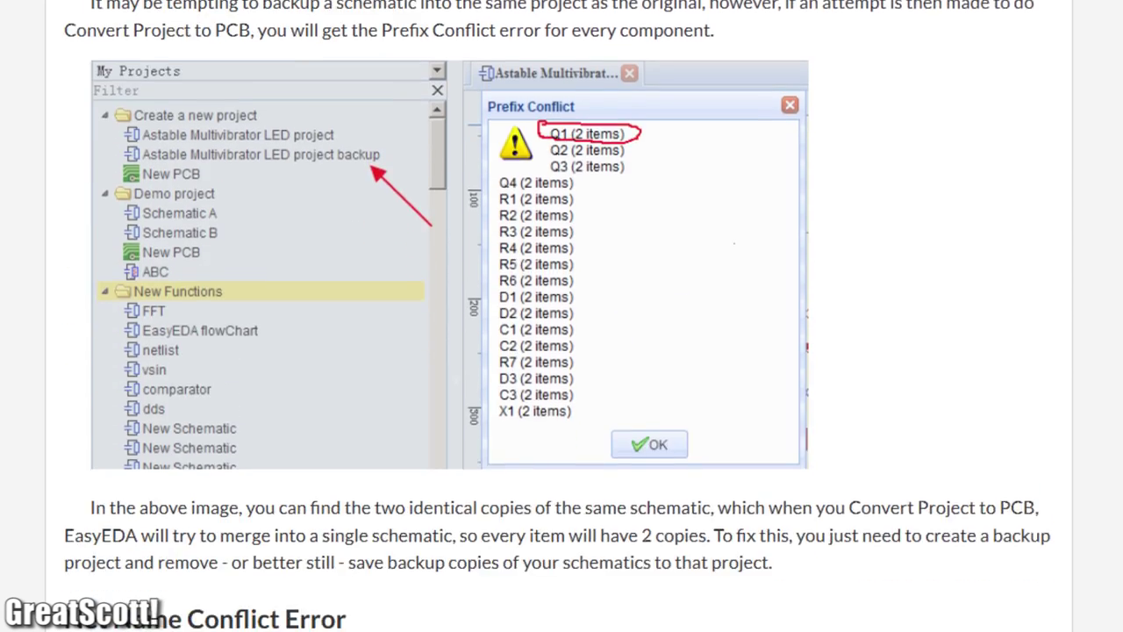
{"action": "scroll", "coordinate": [562, 316], "scroll_direction": "down", "scroll_amount": 13}
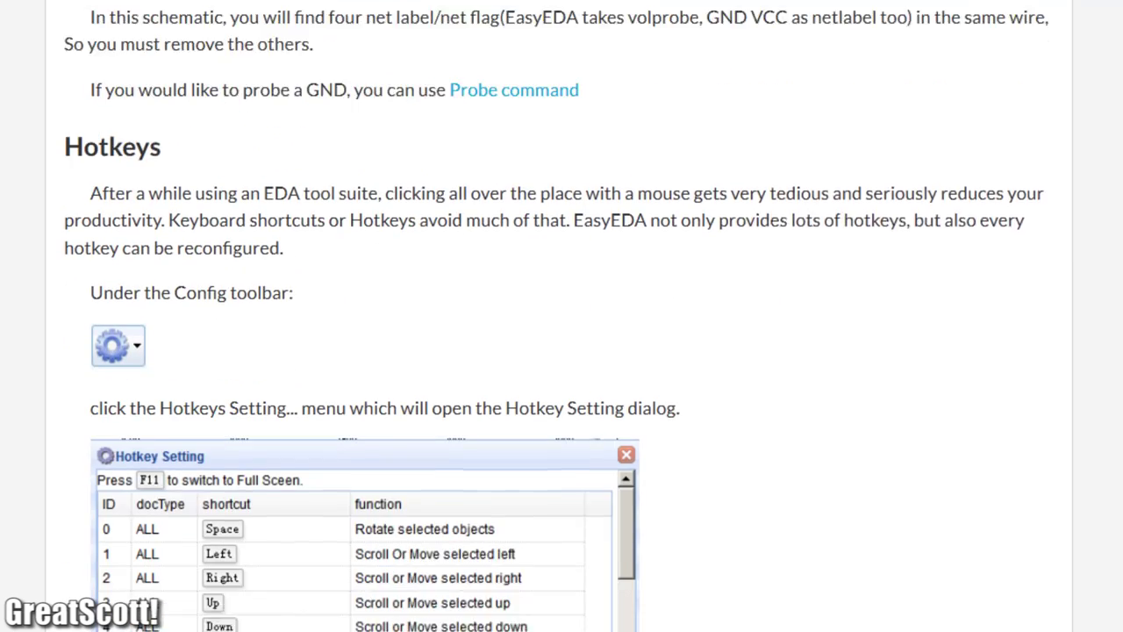
{"action": "scroll", "coordinate": [562, 316], "scroll_direction": "down", "scroll_amount": 13}
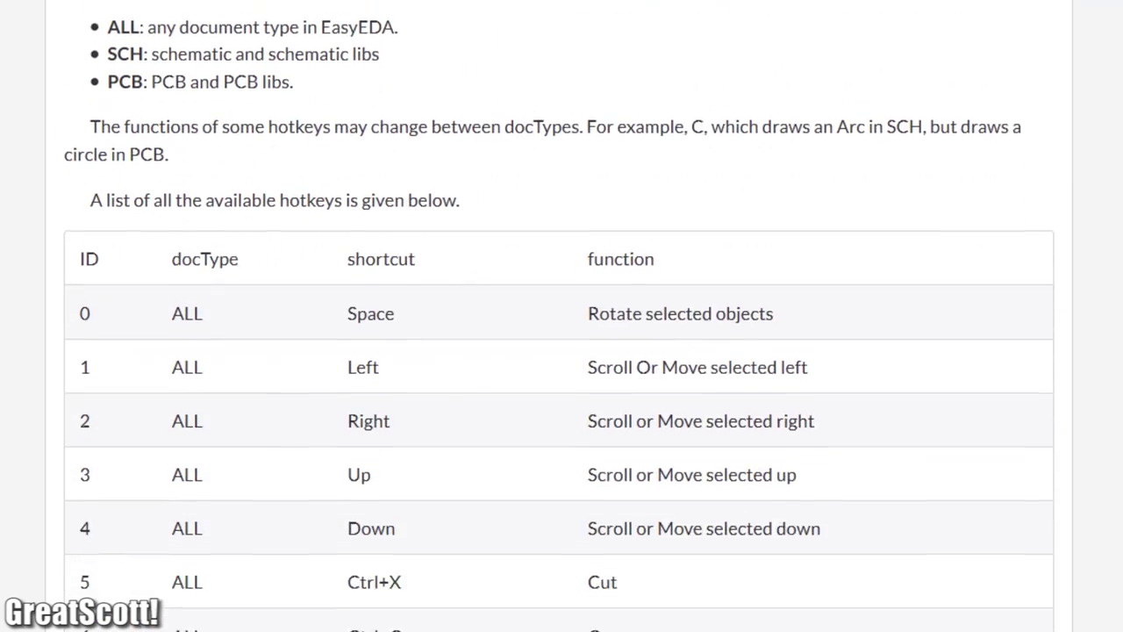
{"action": "scroll", "coordinate": [561, 316], "scroll_direction": "down", "scroll_amount": 13}
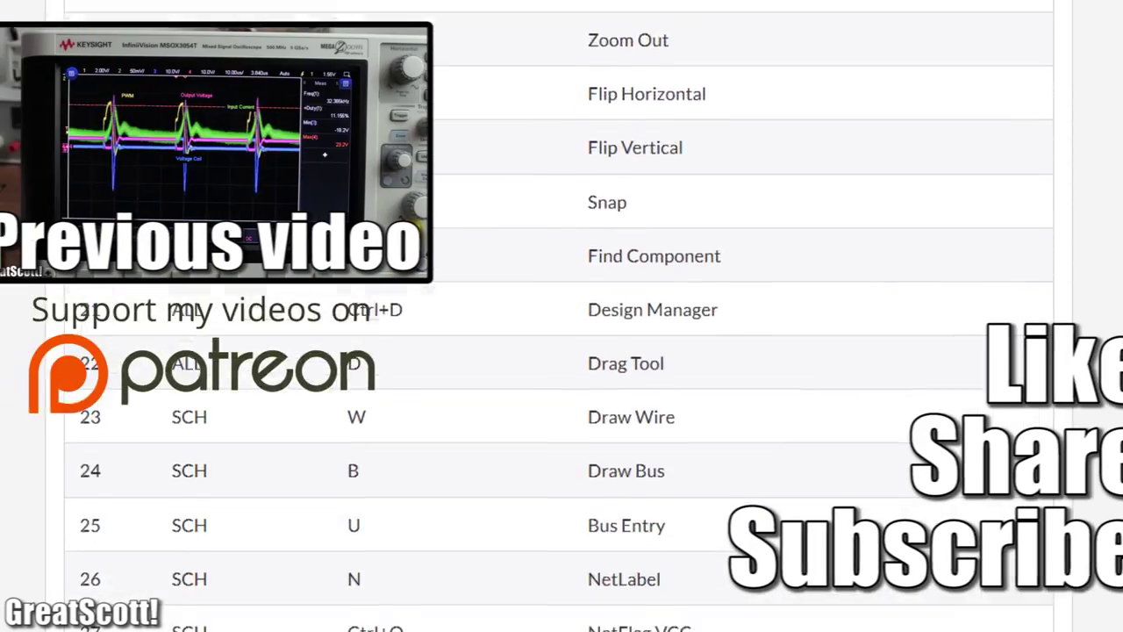
{"action": "scroll", "coordinate": [562, 316], "scroll_direction": "down", "scroll_amount": 13}
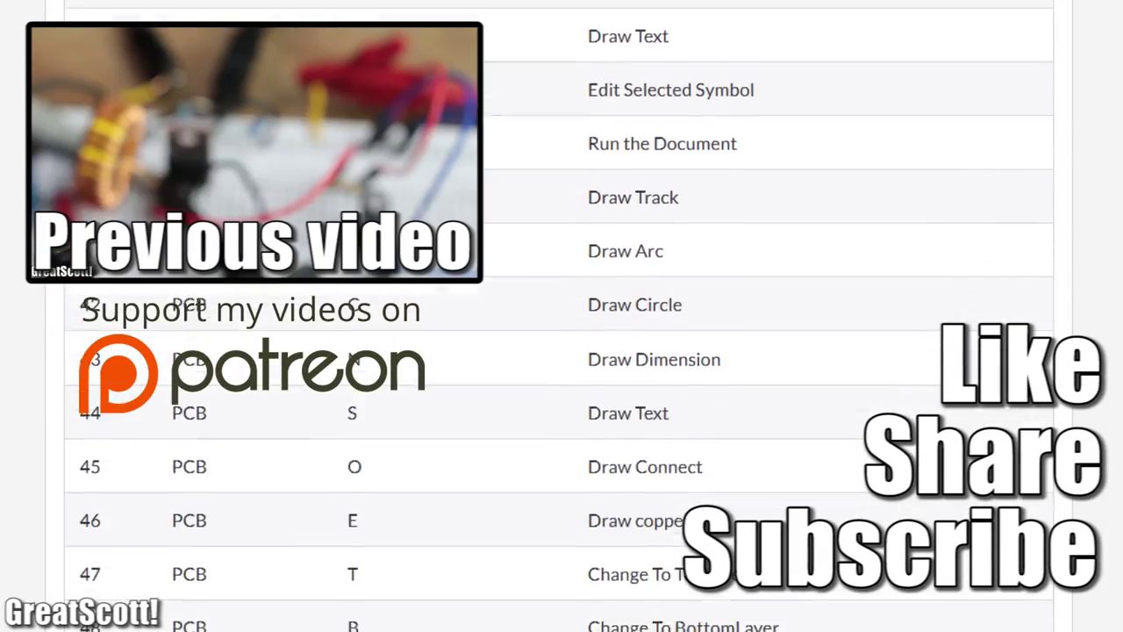
{"action": "scroll", "coordinate": [562, 316], "scroll_direction": "down", "scroll_amount": 13}
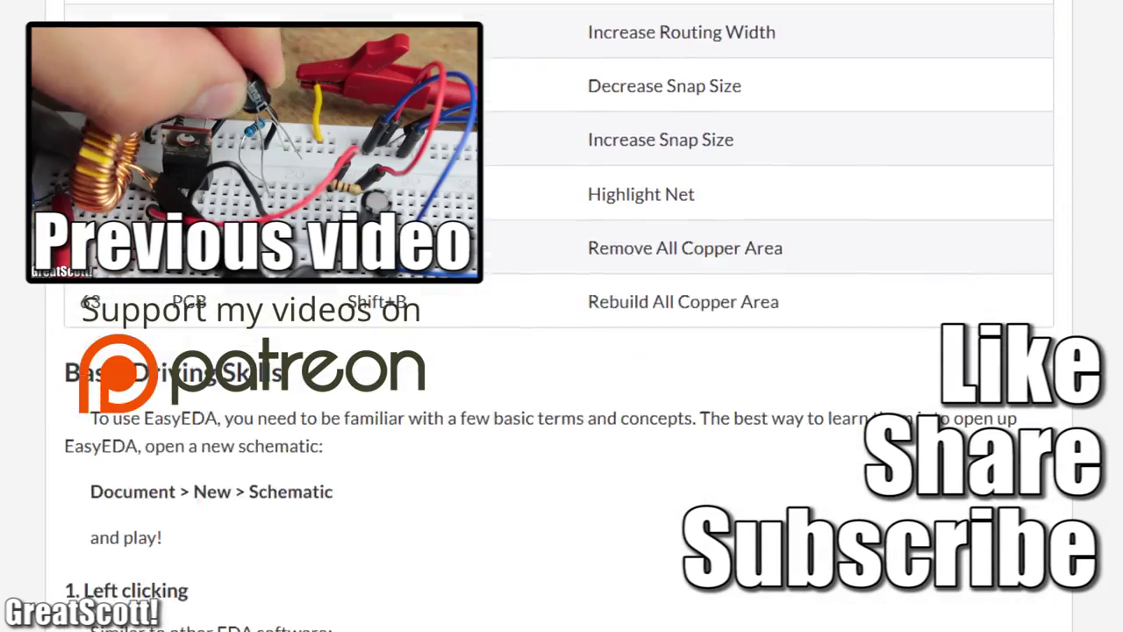